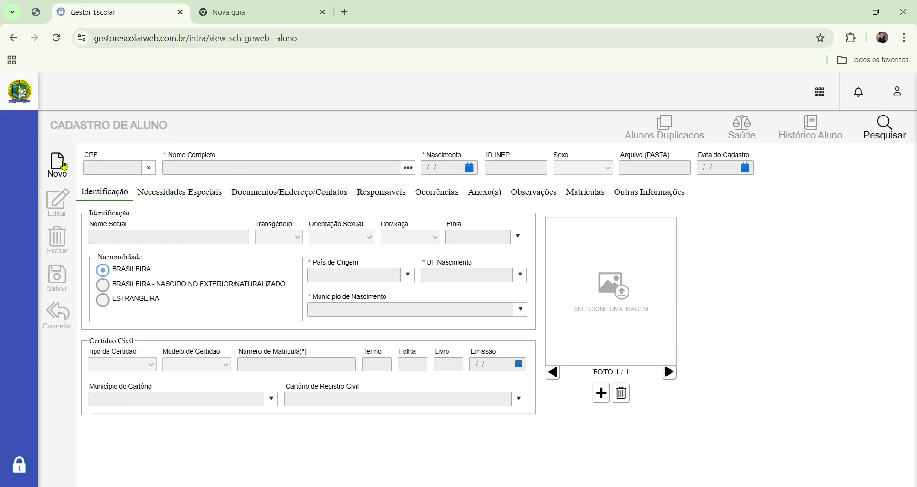
- Start a new student record with the Novo button
left_click(60, 165)
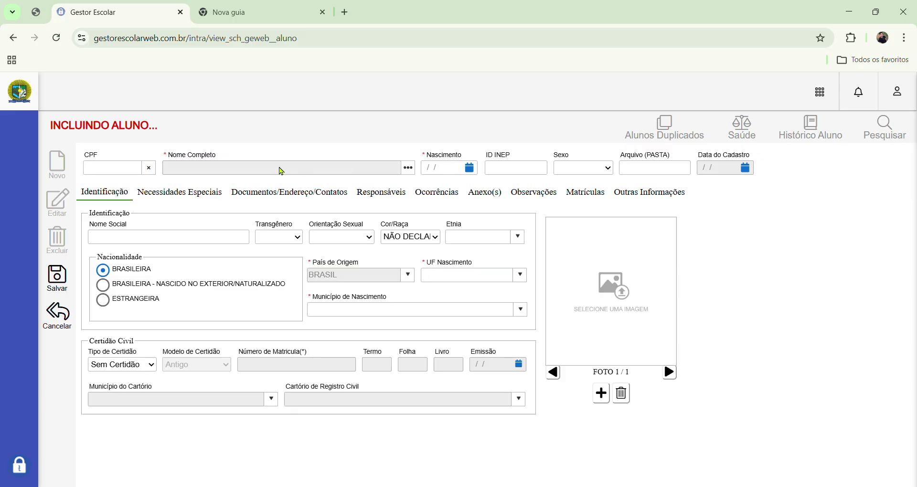
- Search the person registry by the student's CPF and dismiss the no-record alert
left_click(410, 169)
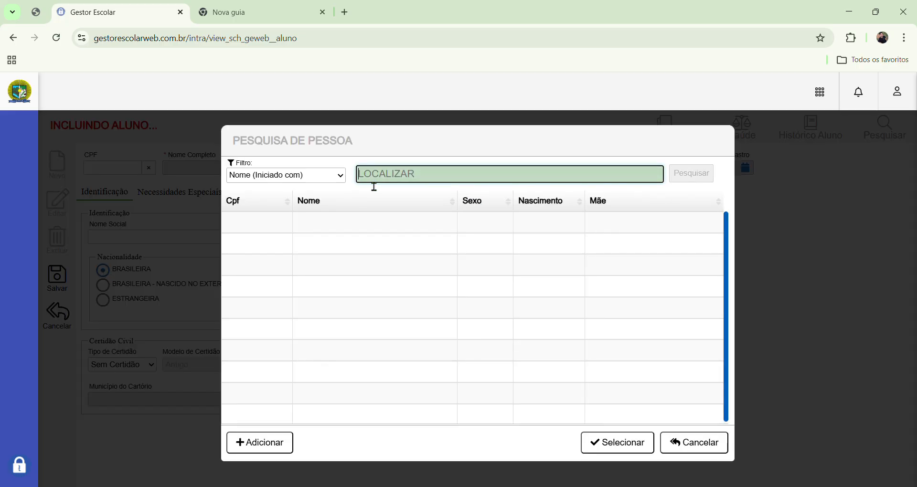
left_click(337, 178)
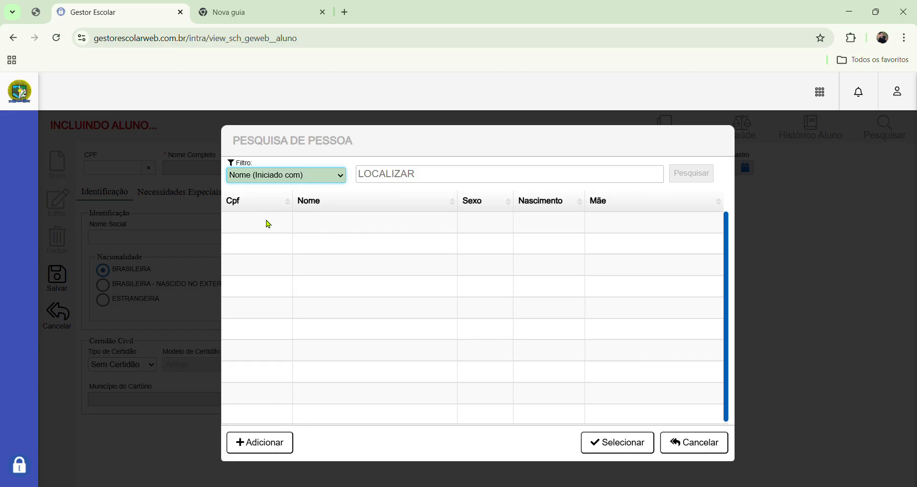
left_click(248, 191)
left_click(395, 178)
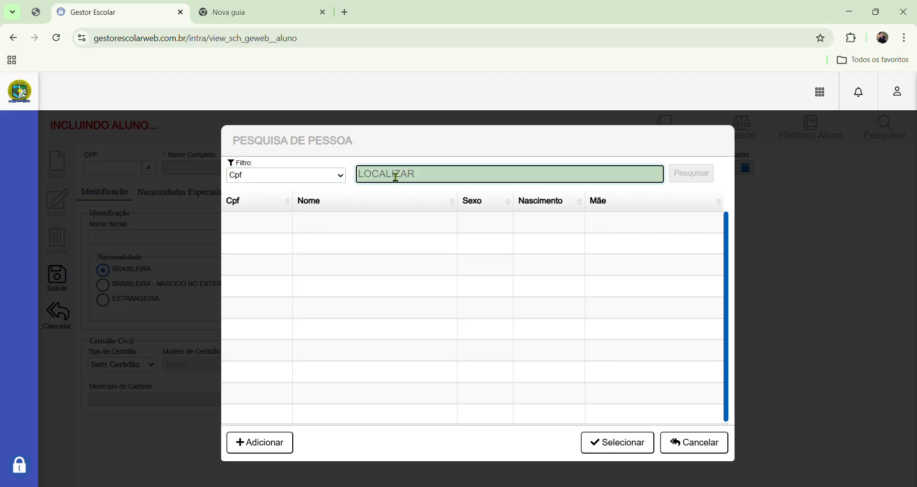
type("111111111")
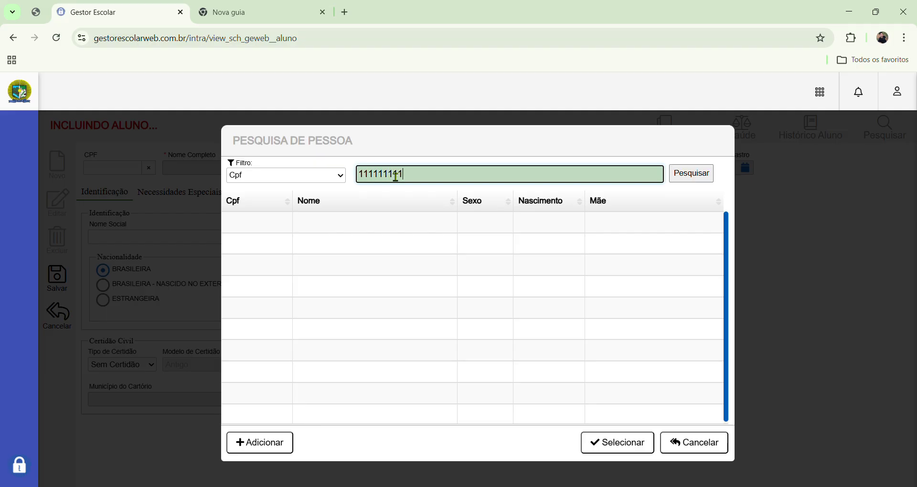
type("111")
key("Return")
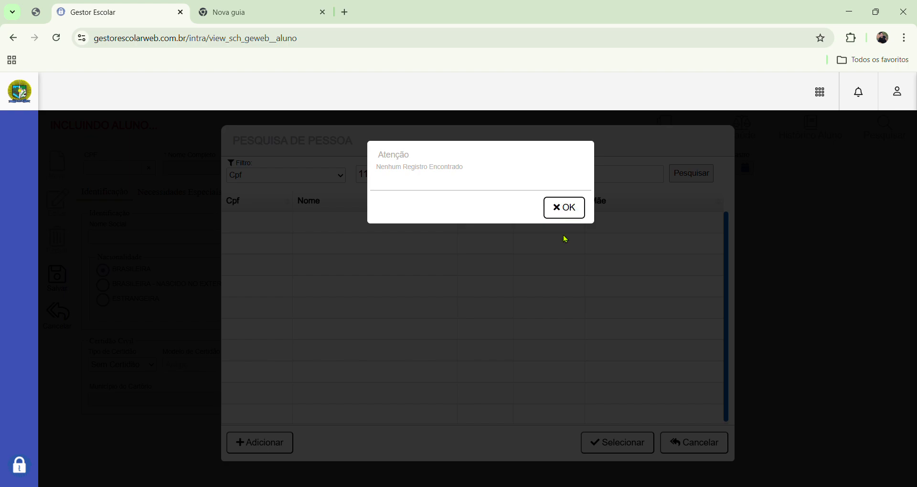
left_click(564, 217)
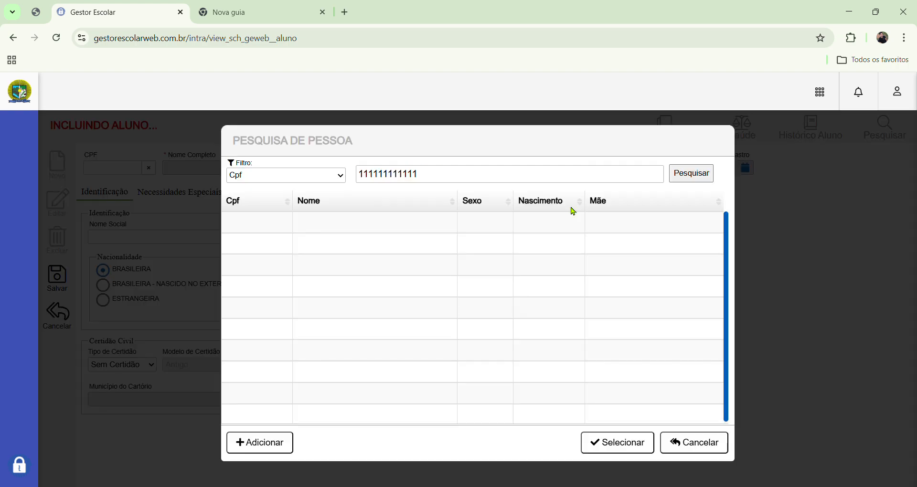
- Search by name starting with the student's name, then add the student as a new person
left_click(288, 187)
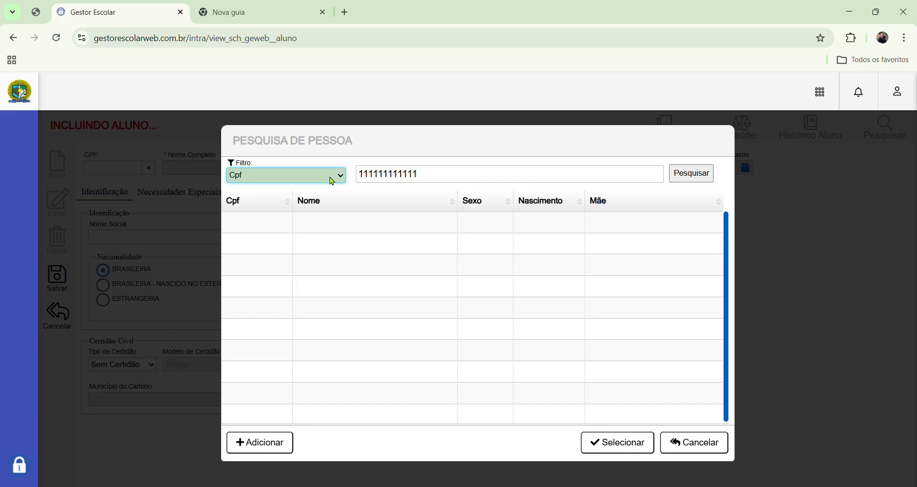
left_click(284, 210)
left_click(444, 184)
left_click_drag(444, 184, 308, 177)
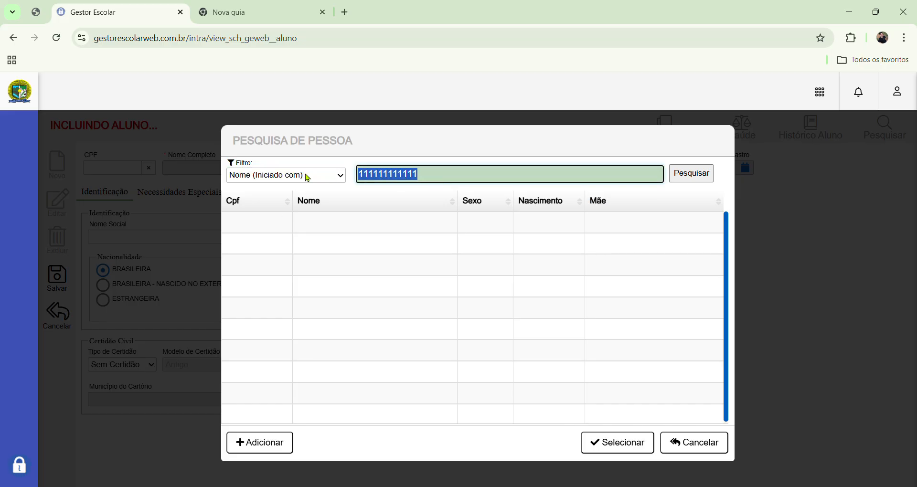
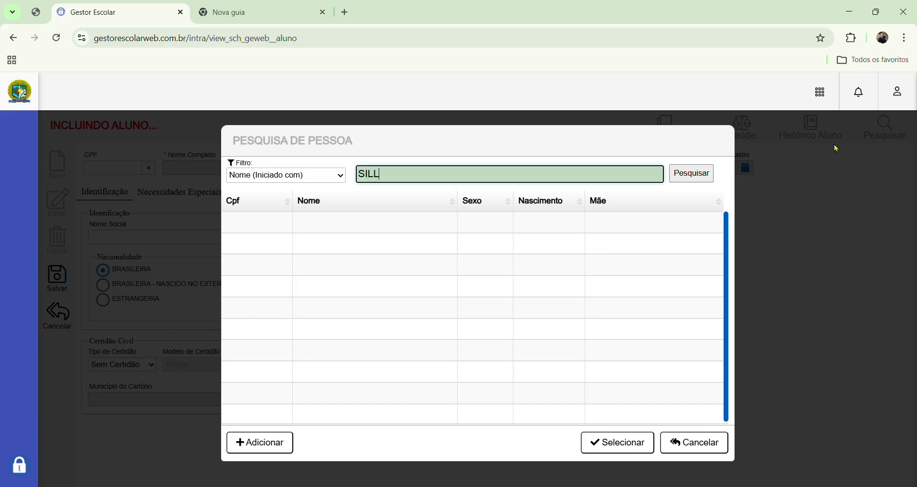
key("Return")
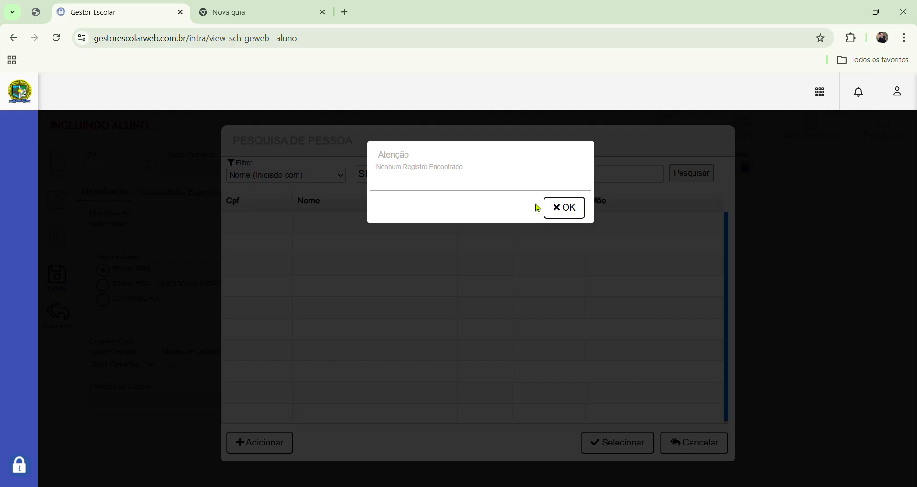
left_click(549, 215)
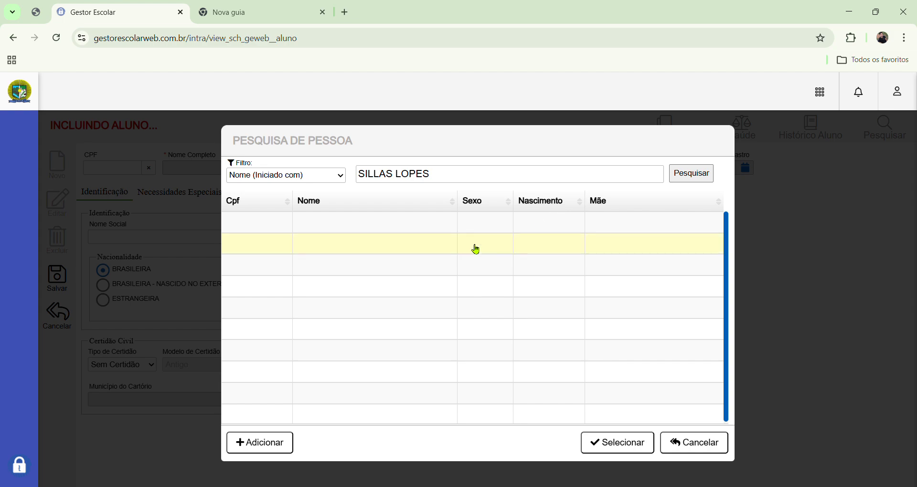
left_click(264, 450)
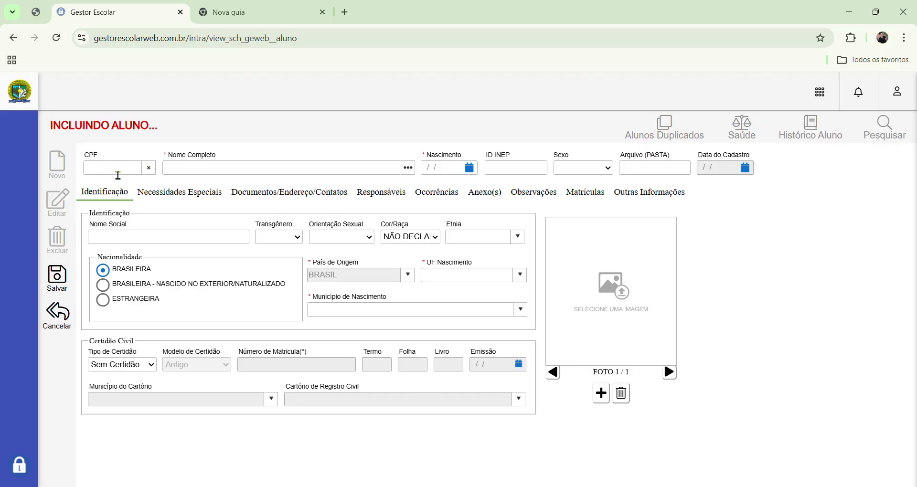
- Enter the student's full name and birth date 01/01/2000
left_click(118, 171)
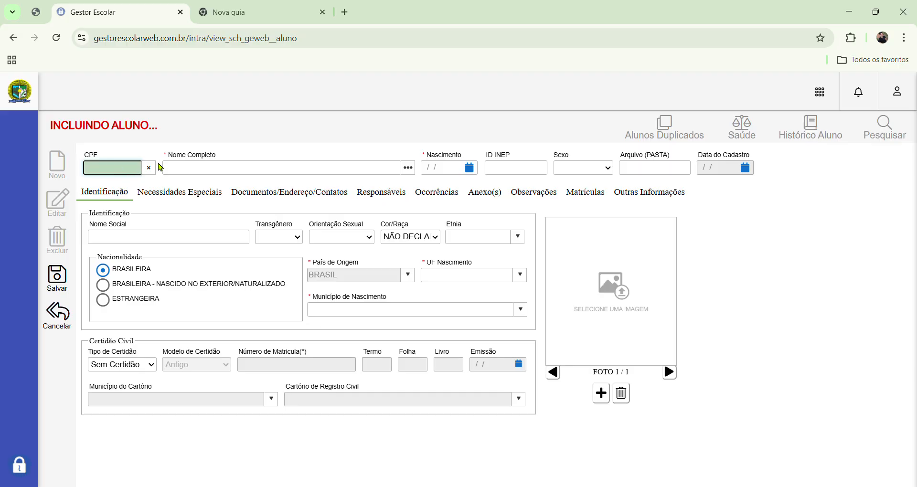
left_click(240, 174)
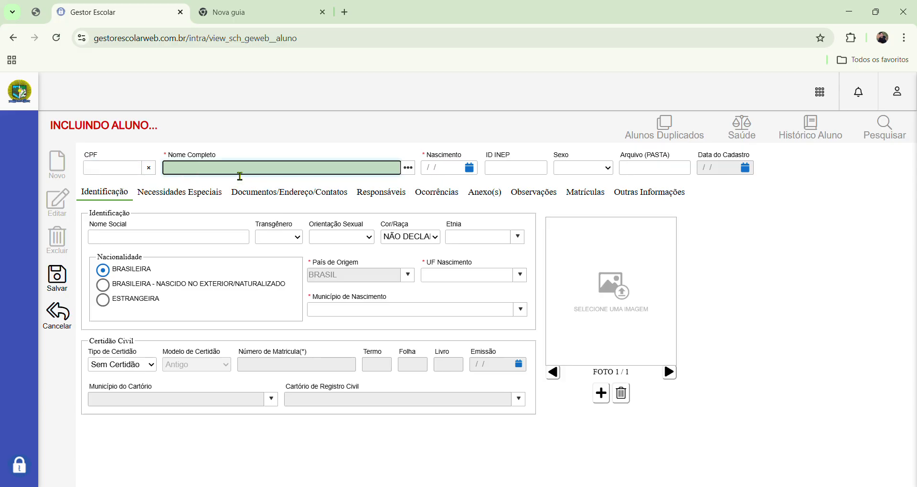
type("SILAS TESTE 0000001")
double_click(224, 173)
type("TESTE")
left_click(440, 169)
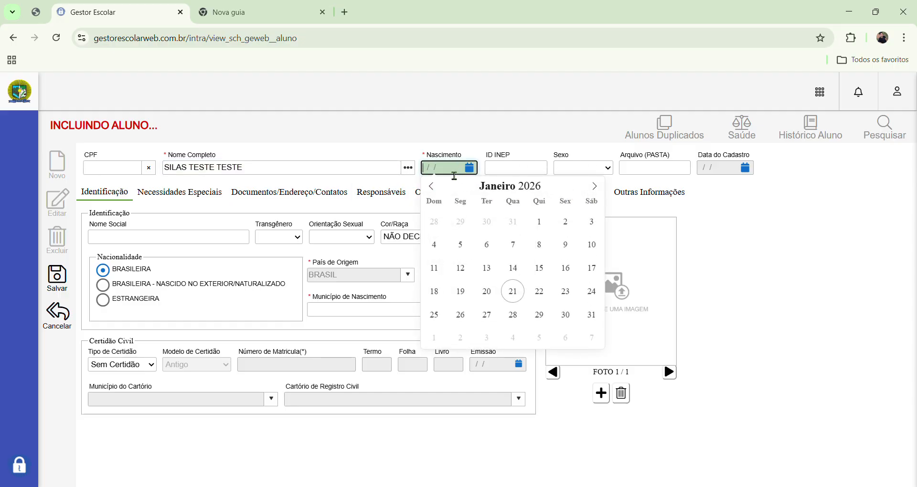
type("01/01/2000")
- Set sex to Masculino, UF Nascimento to PARÁ and Município de Nascimento to TRAIRÃO
left_click(592, 167)
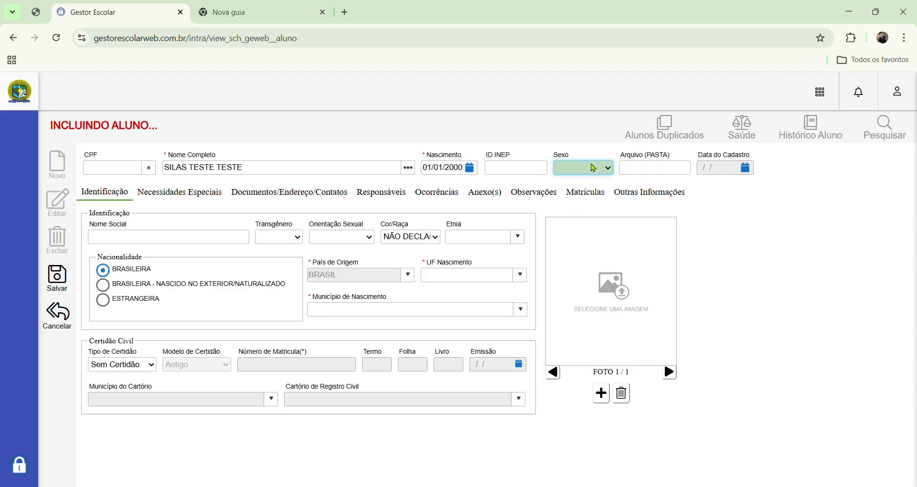
key("m")
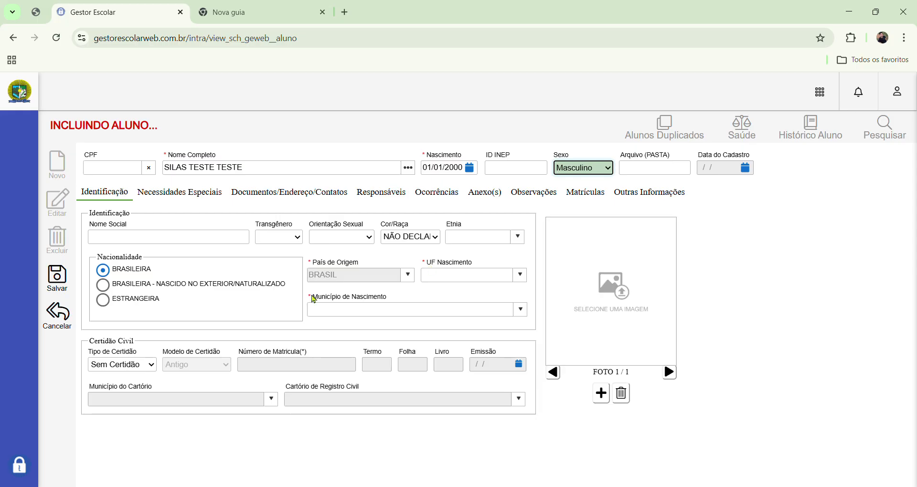
left_click(521, 280)
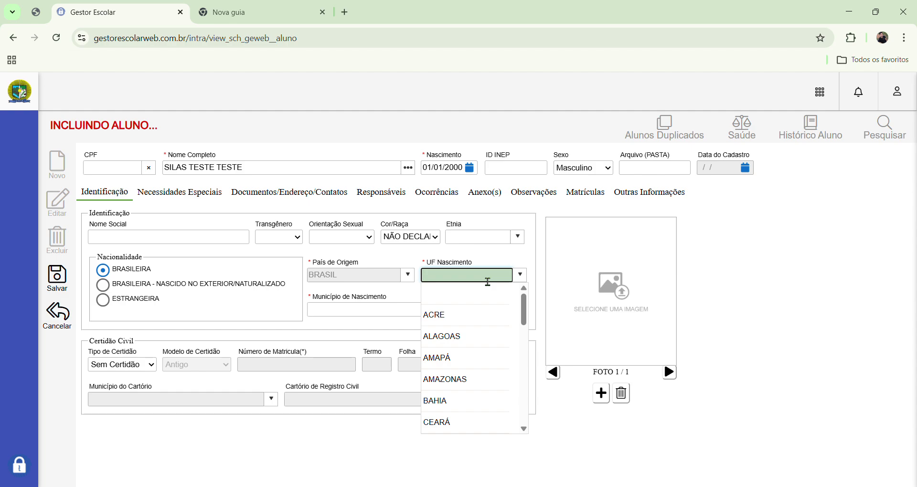
type("PARÁ")
key("BackSpace")
key("BackSpace")
key("BackSpace")
key("BackSpace")
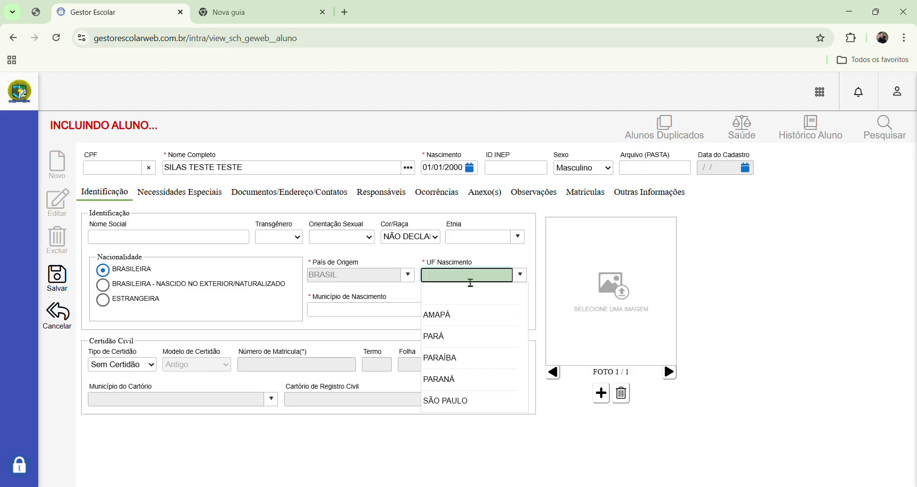
type("PAR")
left_click(435, 316)
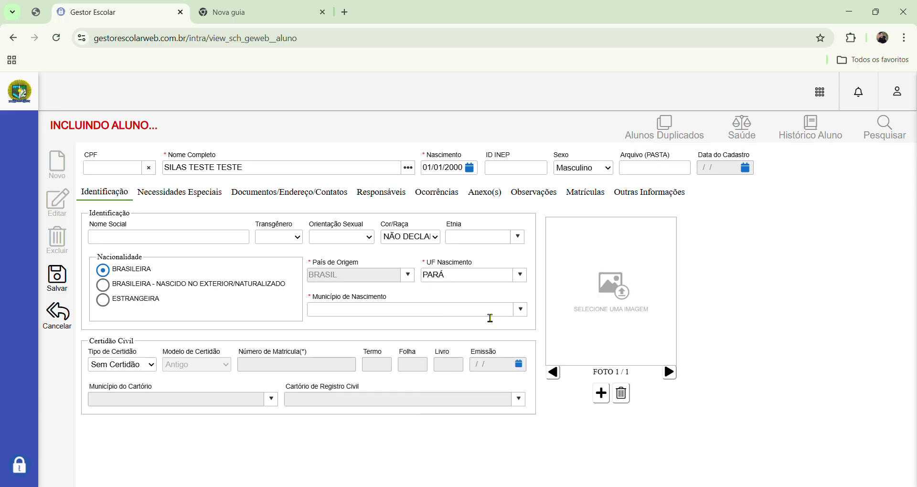
left_click(521, 311)
scroll(512, 345, "down", 4)
type("TRAIR")
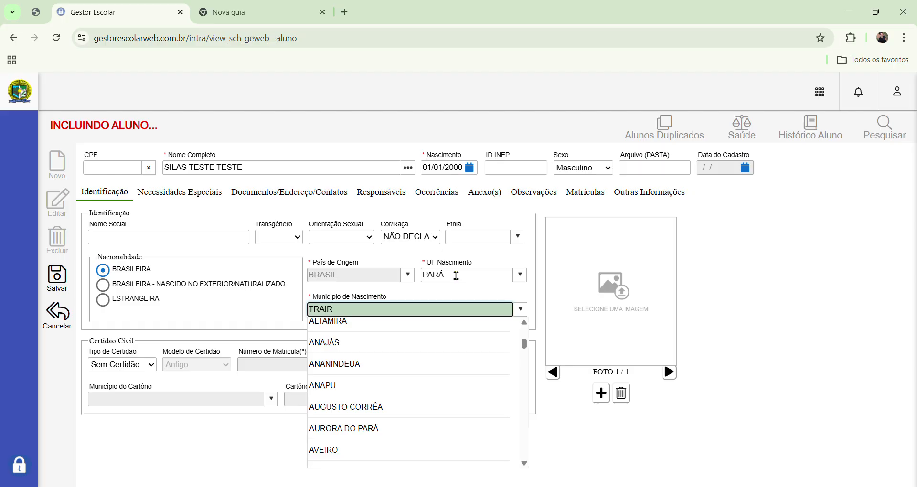
type("ÃO")
left_click(333, 352)
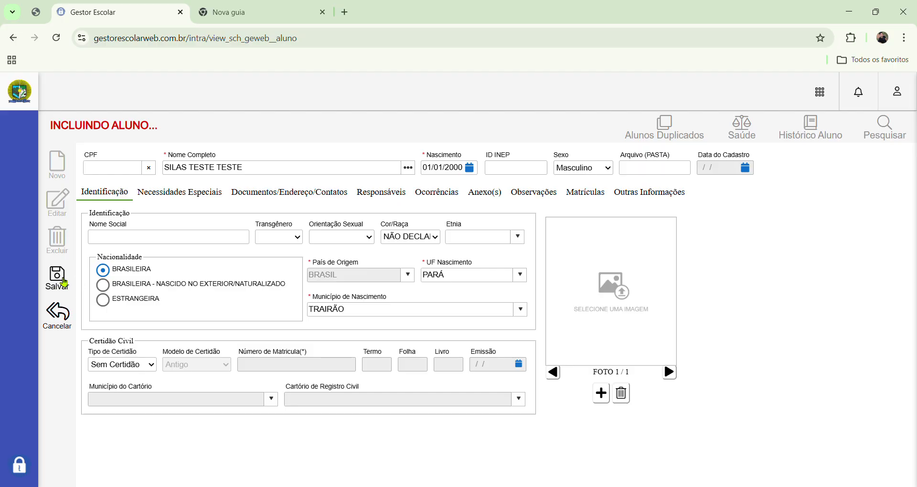
- Save the new student, then reopen the record in ALTERANDO ALUNO editing mode
left_click(58, 280)
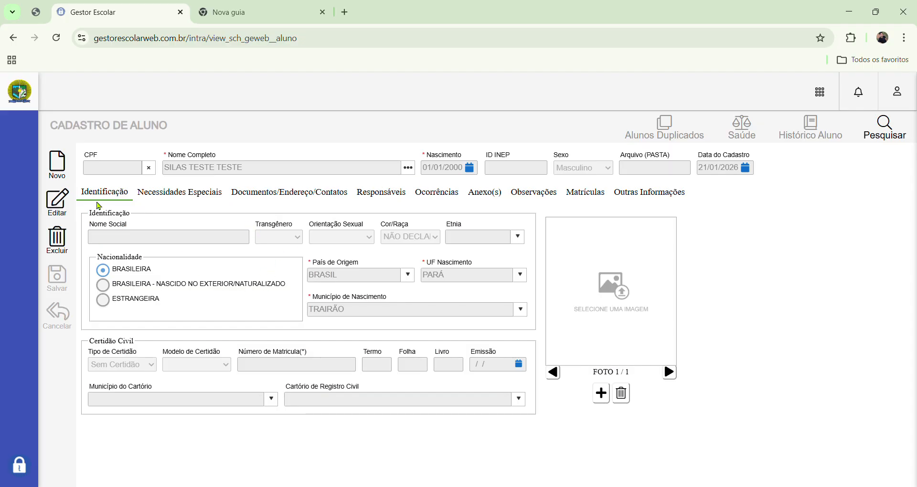
left_click(63, 200)
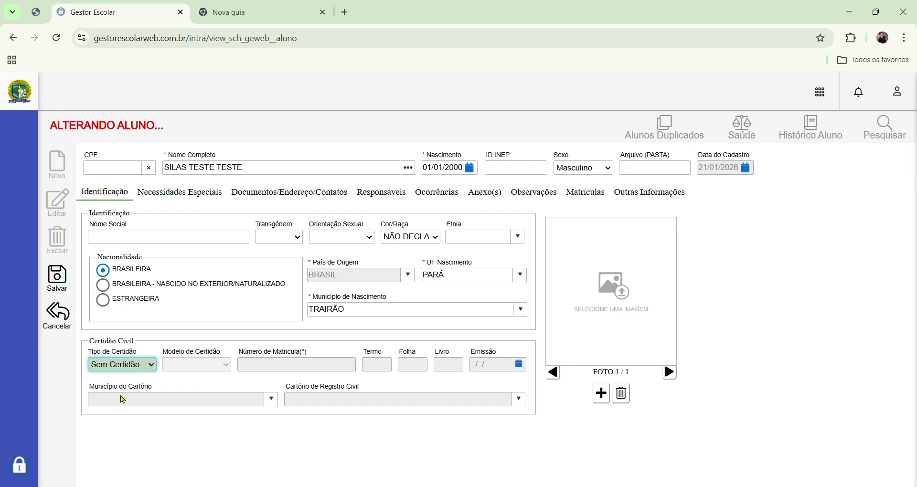
left_click(121, 396)
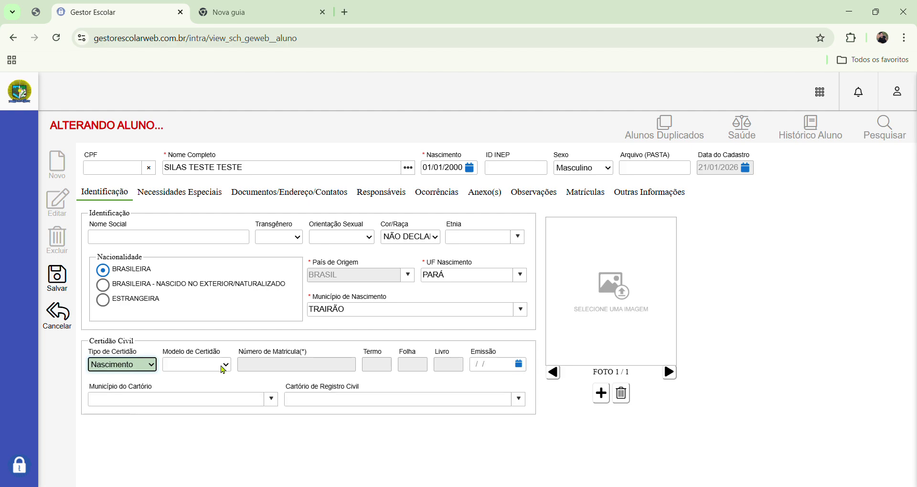
left_click(224, 370)
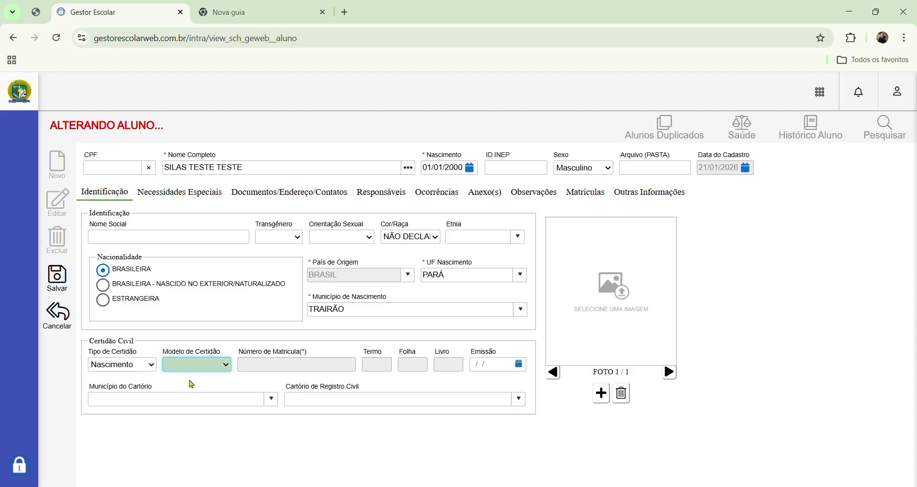
left_click(191, 385)
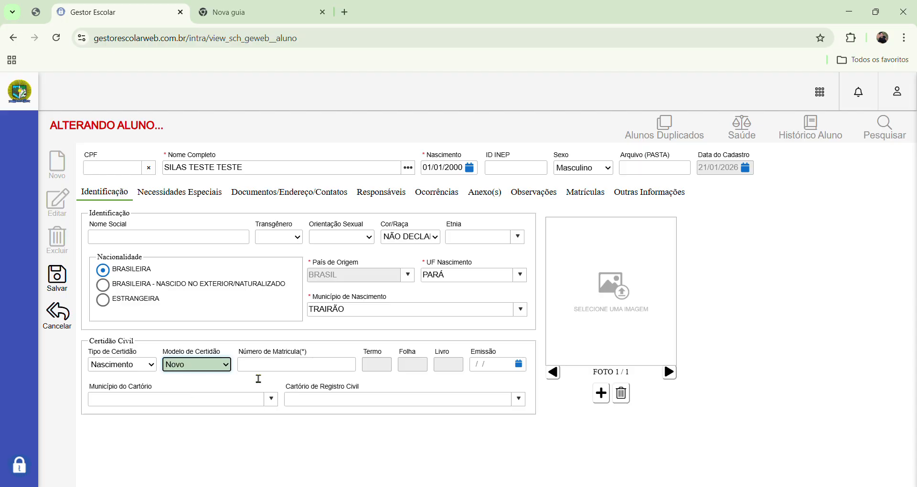
left_click(304, 366)
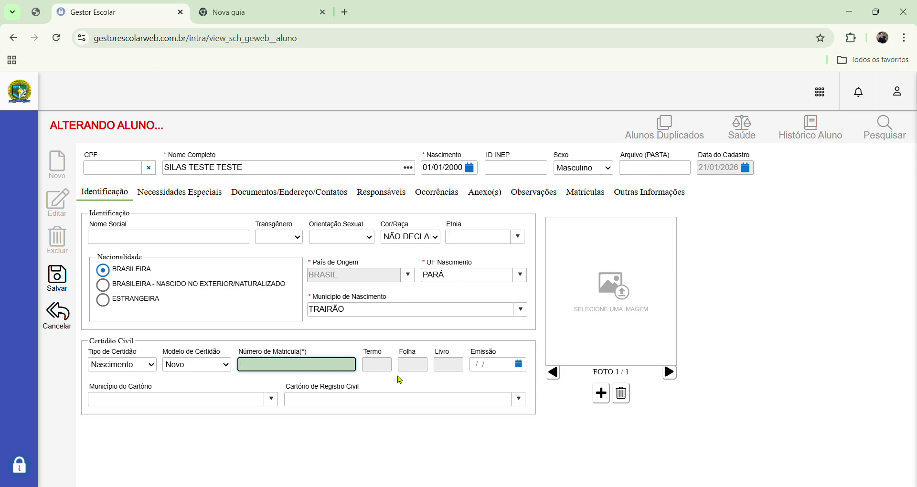
left_click(494, 369)
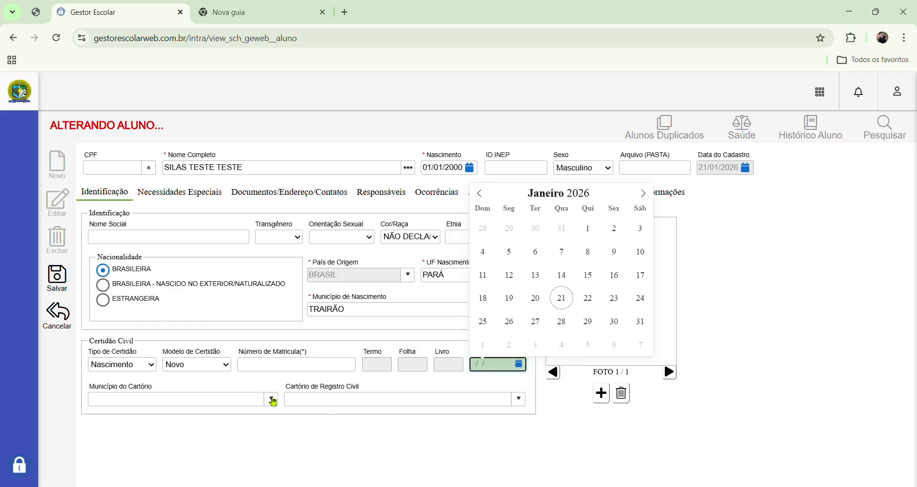
left_click(272, 402)
left_click(273, 401)
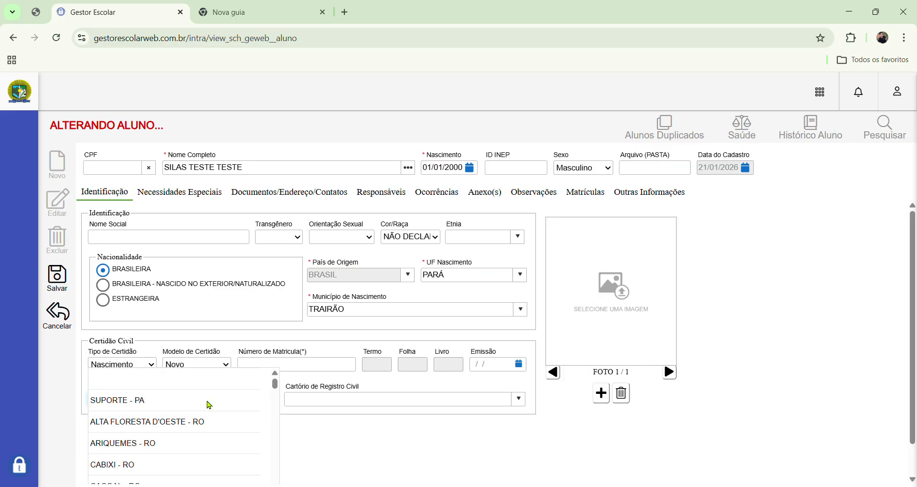
left_click(519, 402)
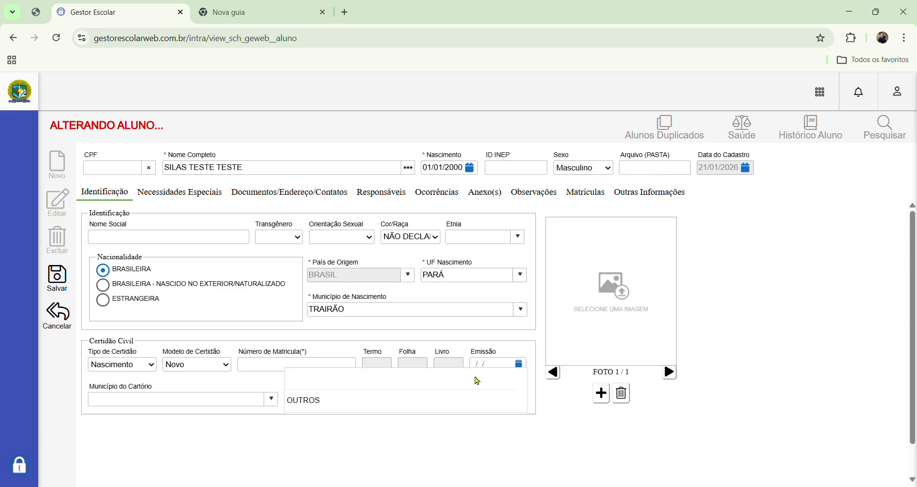
left_click(477, 377)
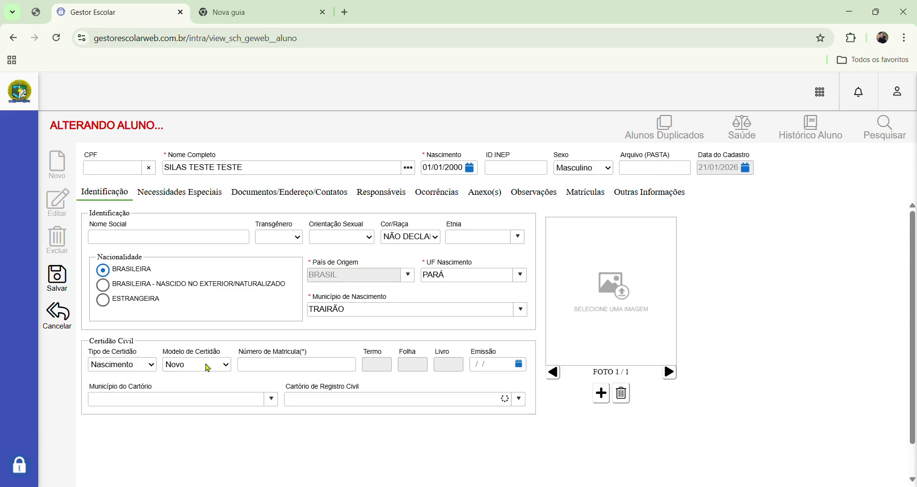
left_click(208, 368)
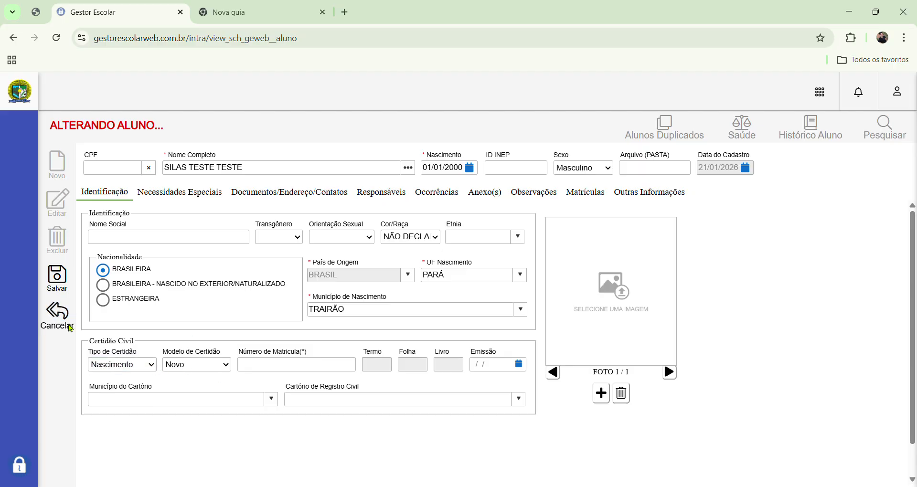
left_click(57, 315)
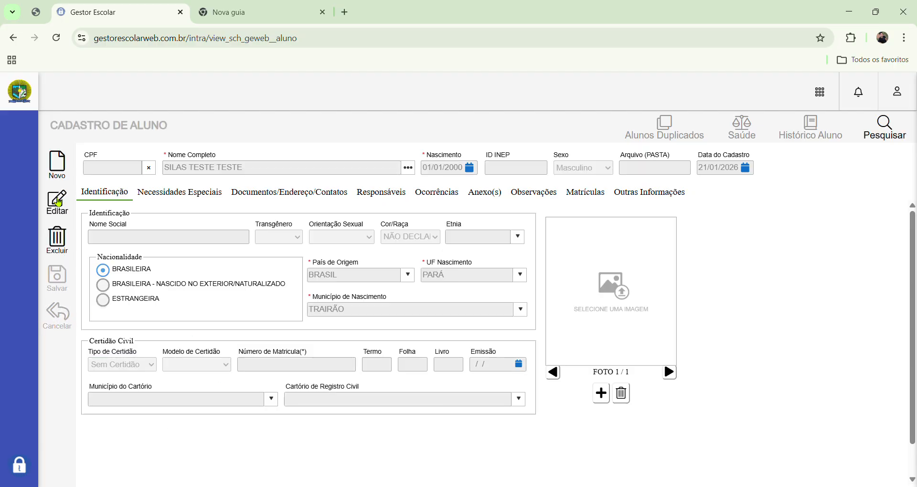
left_click(57, 202)
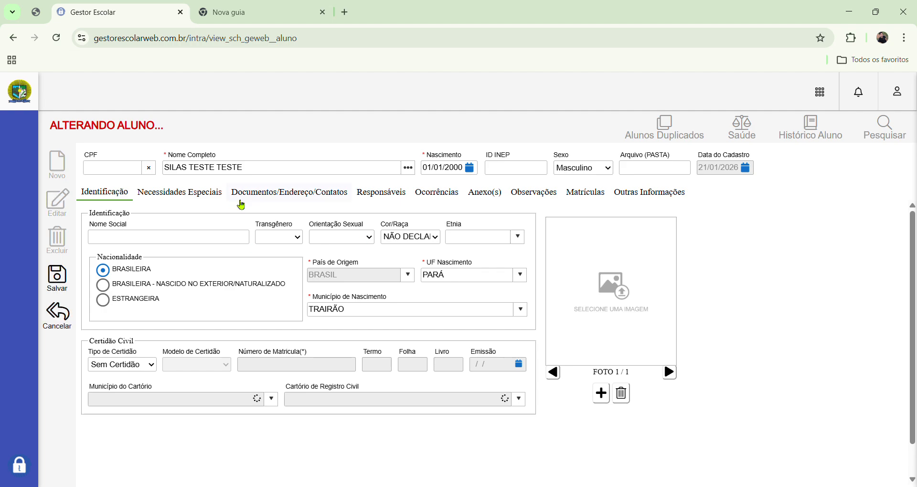
- On Necessidades Especiais, try the Público-alvo and TDAH options, leaving Público-alvo Não and nothing marked
left_click(206, 195)
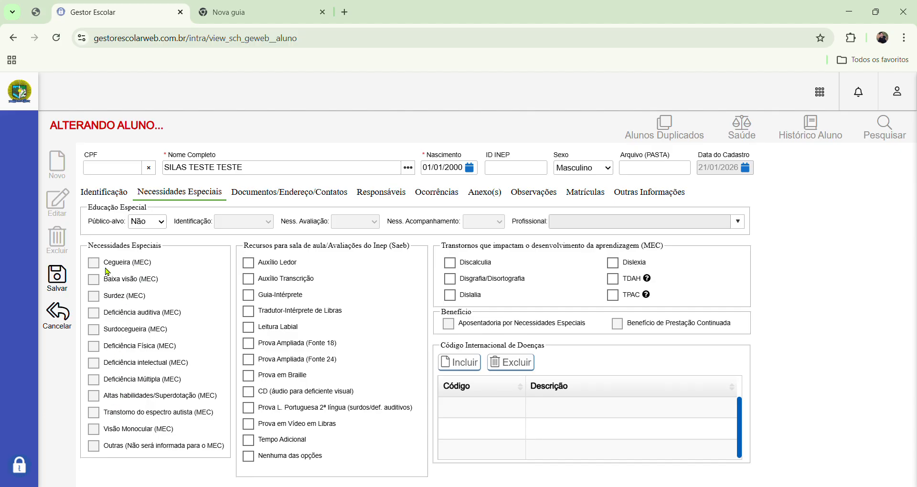
left_click(158, 222)
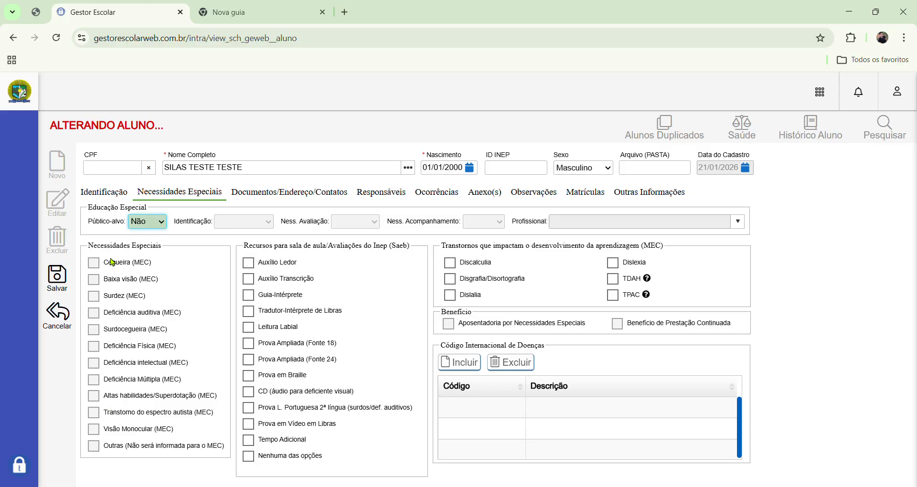
left_click(118, 232)
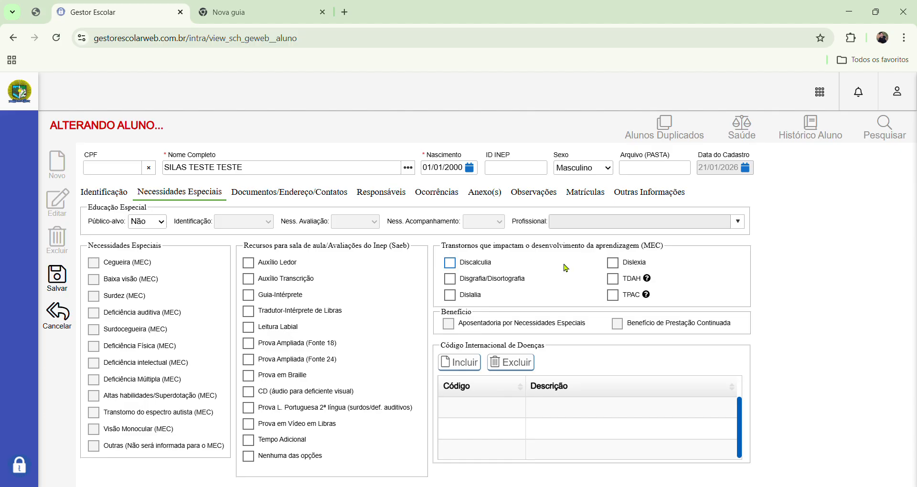
left_click(615, 280)
left_click(613, 280)
left_click(154, 223)
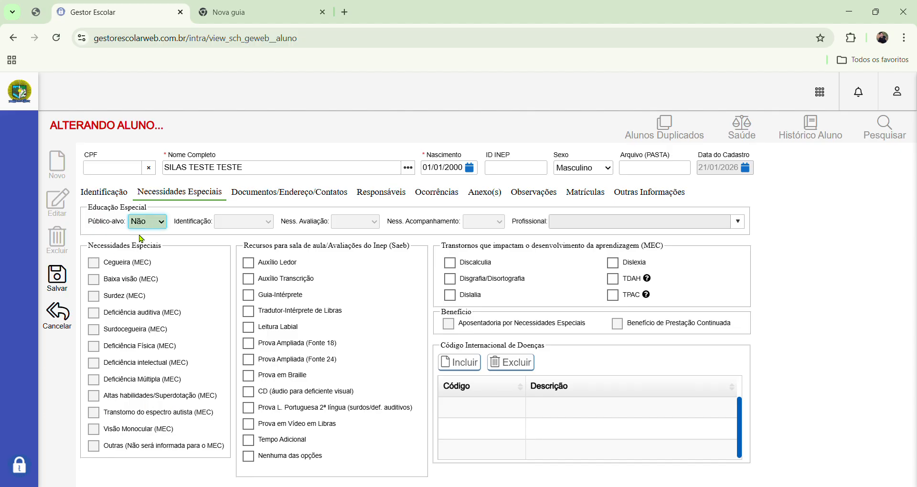
- Set Público-alvo to Sim, identified Por Laudo, leaving Transtorno do espectro autista unmarked
left_click(141, 239)
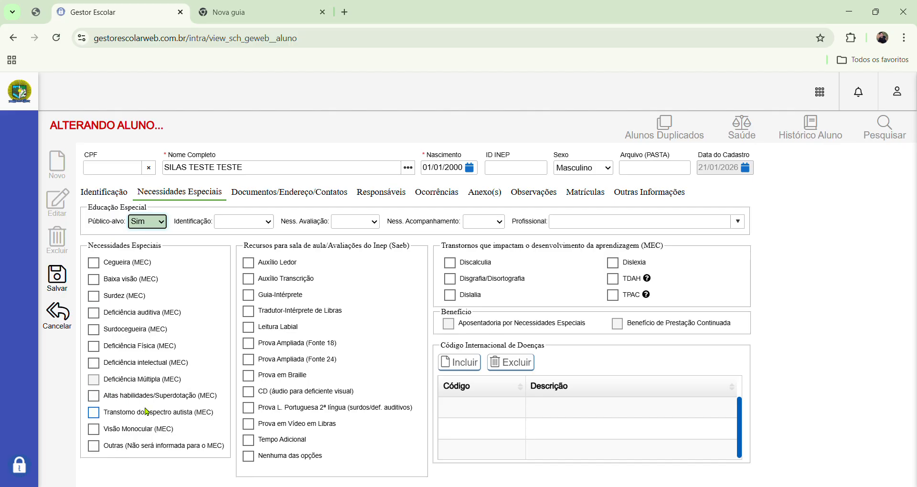
left_click(93, 416)
left_click(94, 415)
left_click(93, 415)
left_click(94, 416)
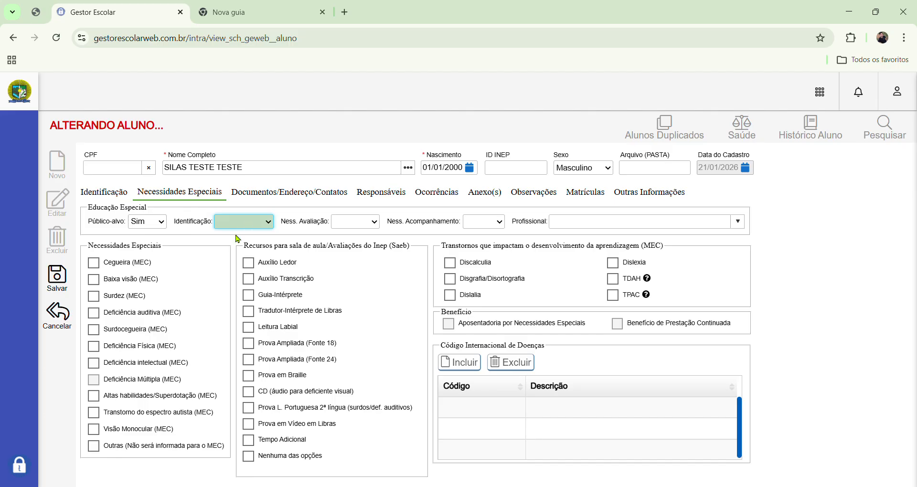
key("Down")
key("Tab")
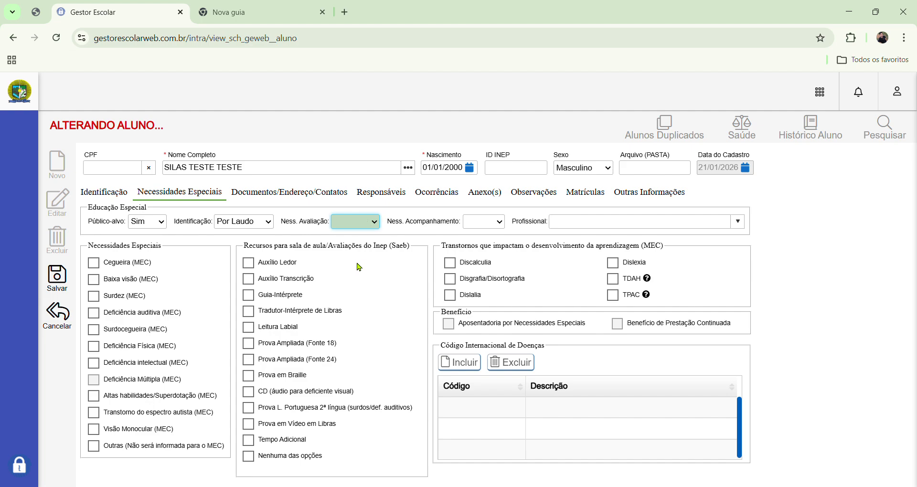
- Mark the student as evaluated, needing follow-up by an AUXILIAR DE EDUCAÇÃO ESPECIAL, with TDAH
key("Down")
key("Tab")
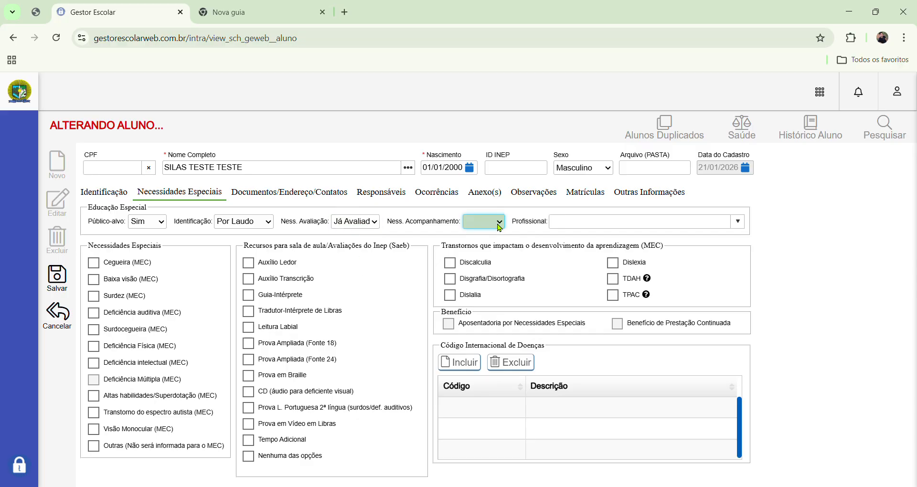
key("Down")
left_click(739, 223)
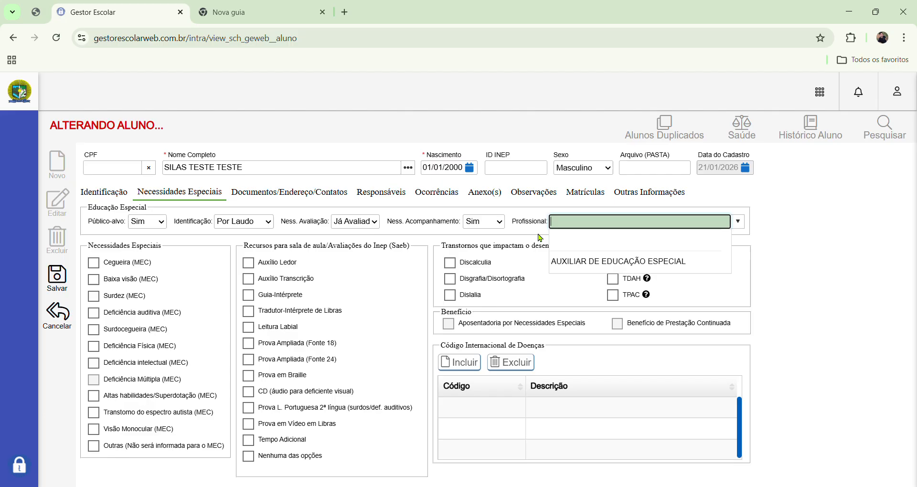
left_click(602, 262)
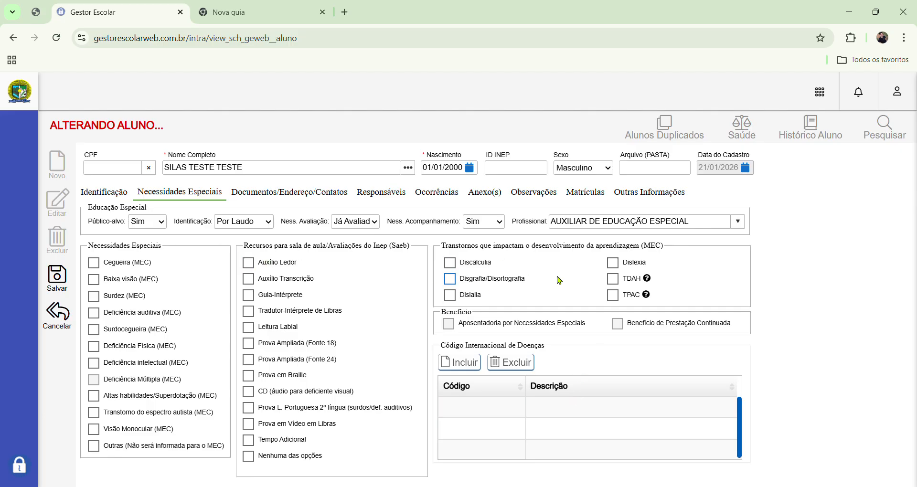
left_click(618, 287)
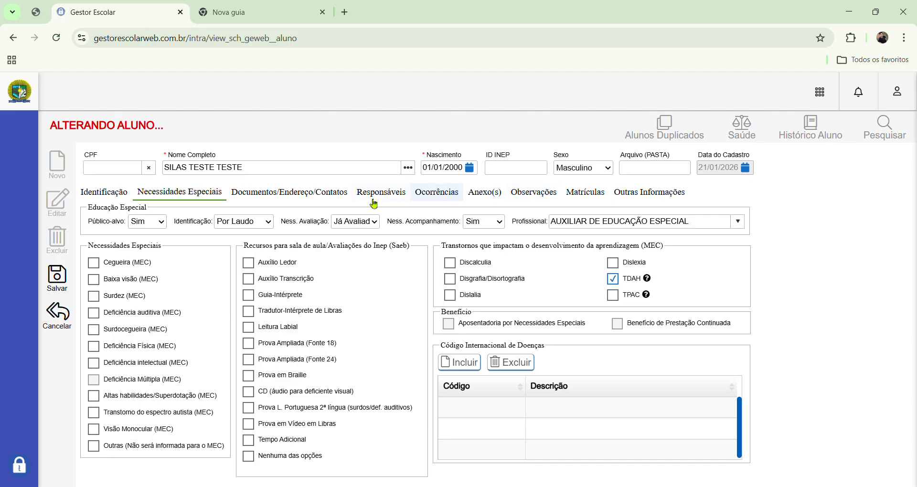
left_click(293, 195)
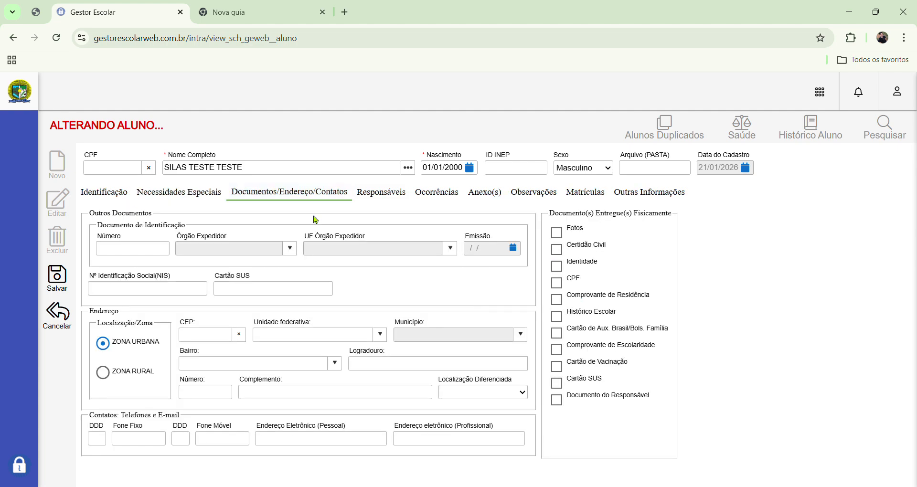
left_click(312, 293)
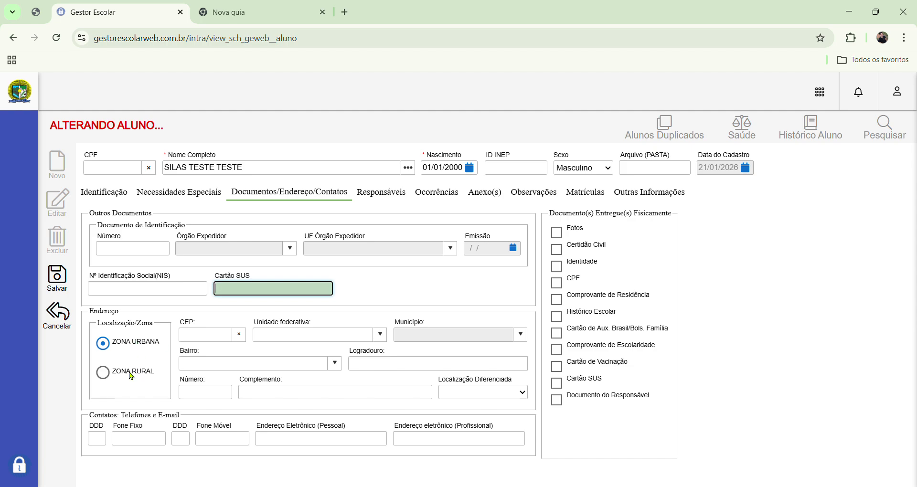
- Enter CEP 68198000 so PARÁ and TRAIRÃO fill in, leaving the remaining address and contact fields blank
left_click(212, 338)
type("68198000")
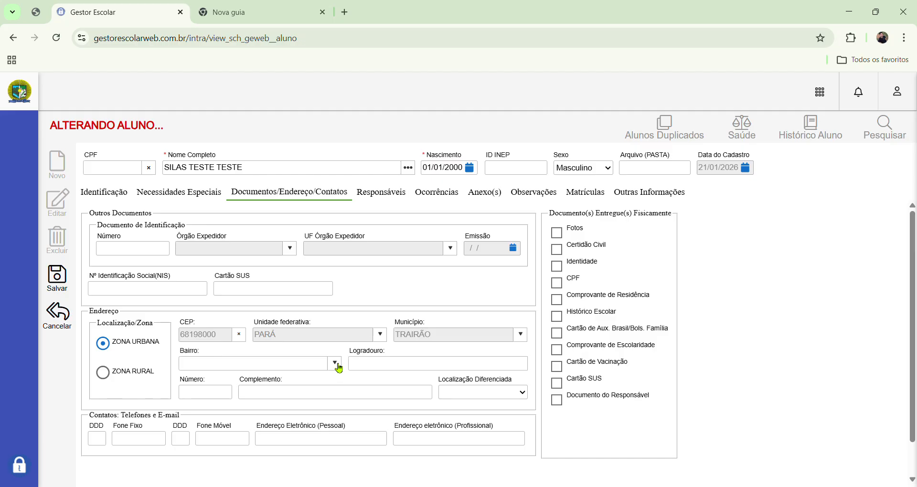
left_click(437, 363)
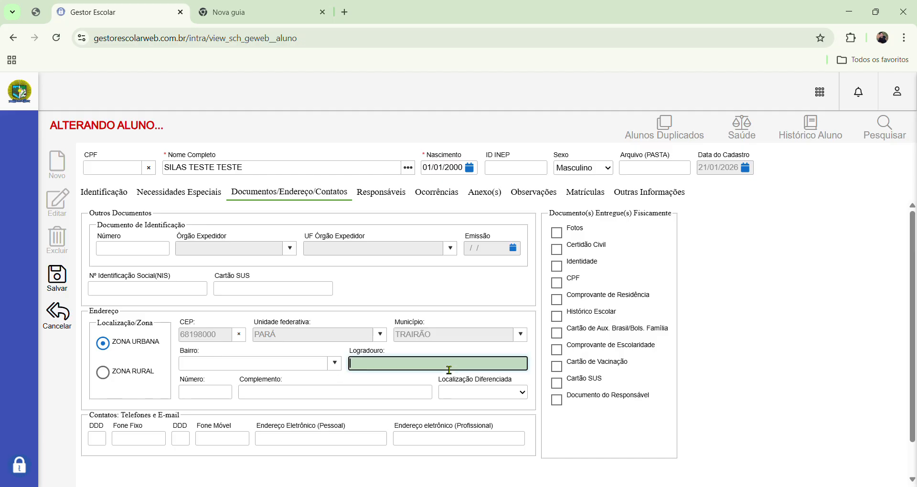
left_click(278, 397)
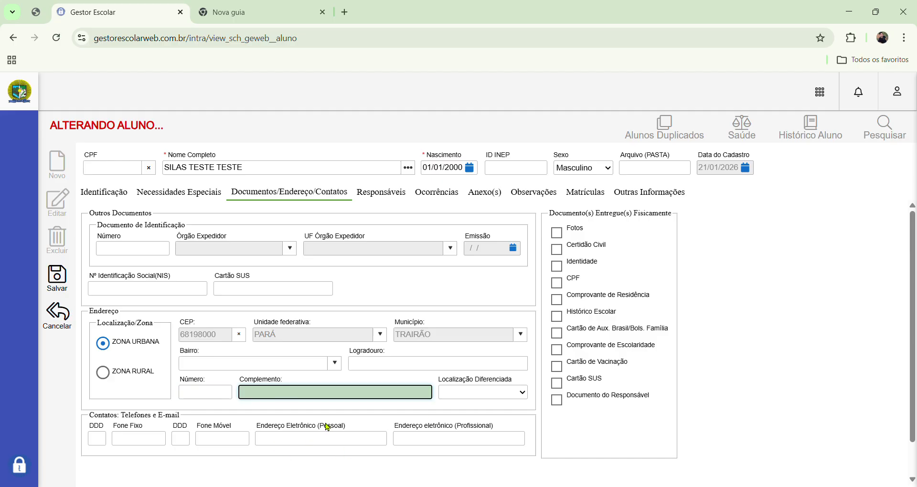
left_click(317, 440)
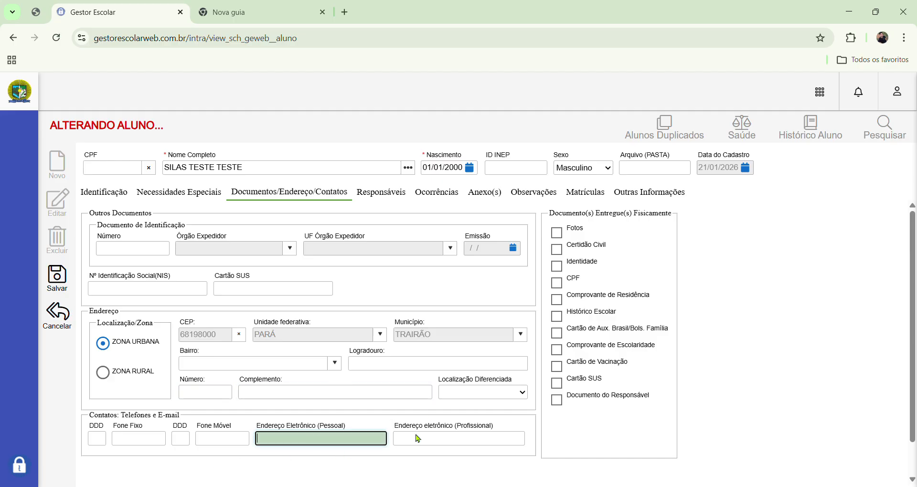
left_click(483, 444)
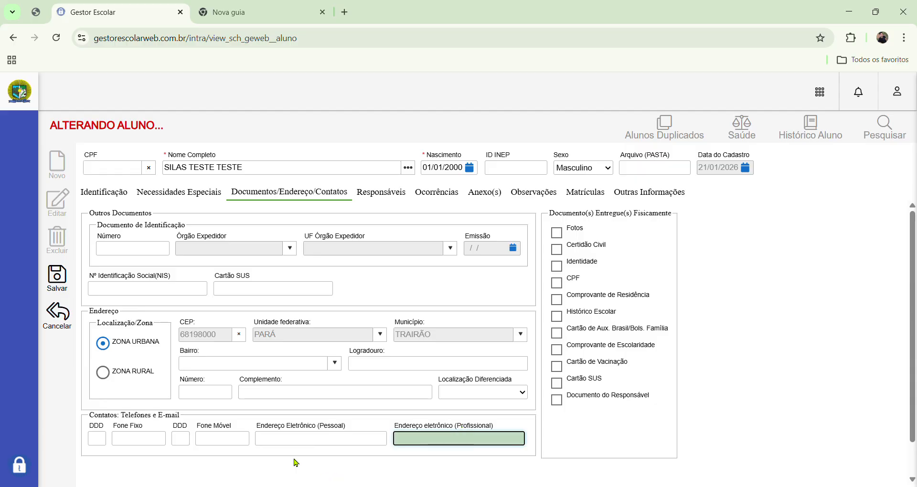
left_click(188, 446)
left_click(216, 444)
left_click(188, 445)
left_click(234, 445)
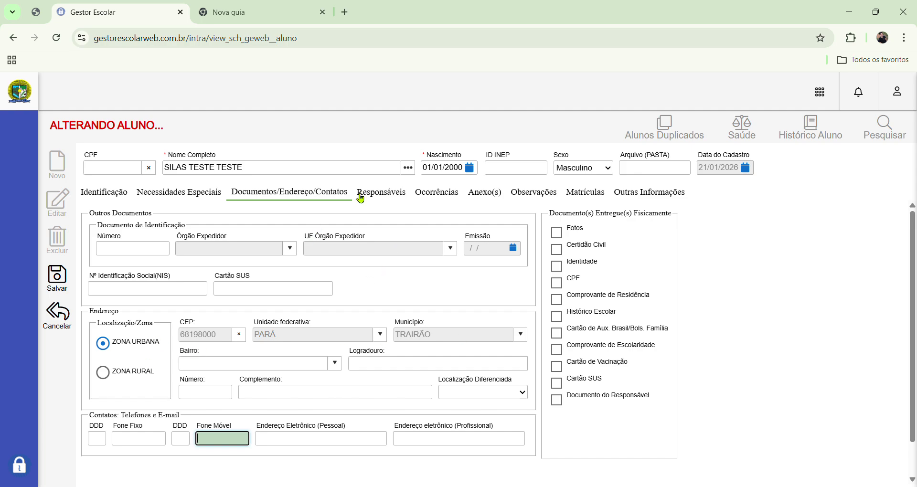
left_click(390, 196)
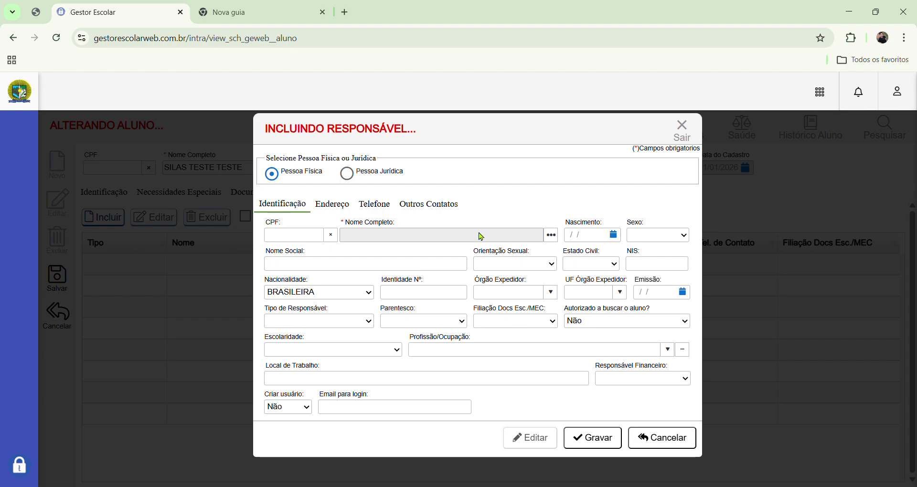
- From the guardian's person search, choose to register the guardian as a new person
left_click(552, 236)
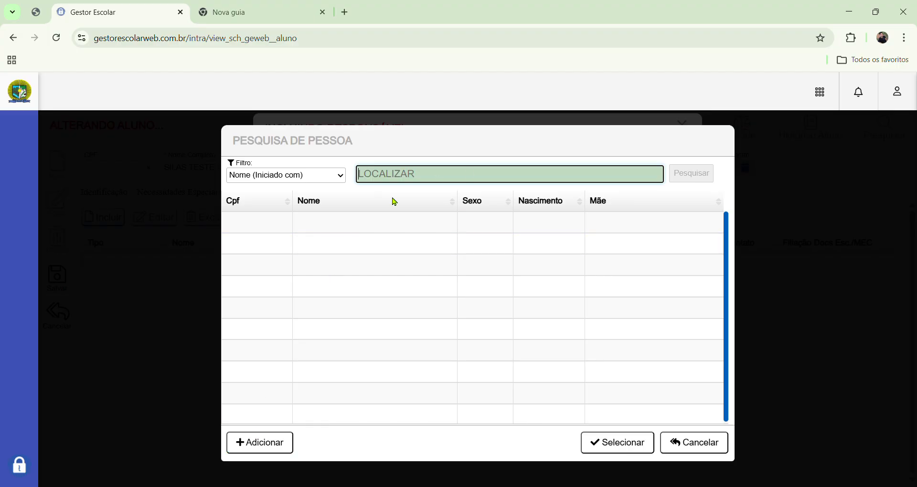
left_click(259, 449)
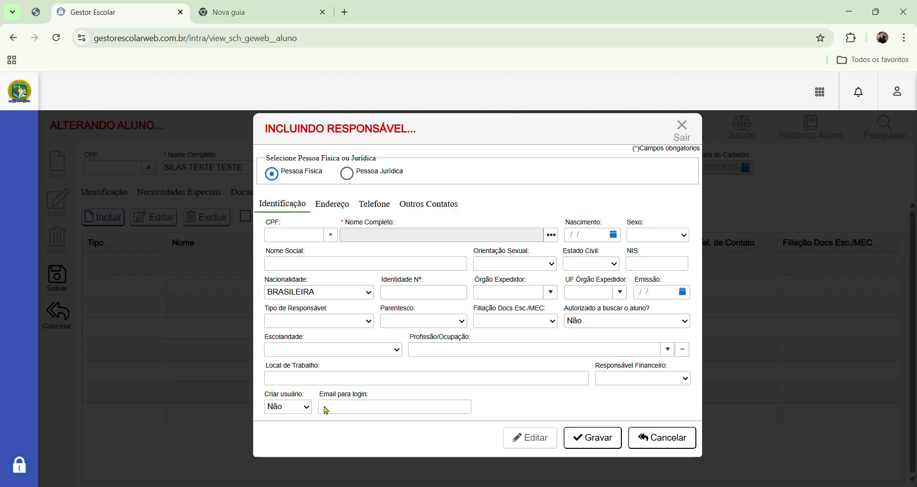
- Enter the mother's full name in Nome Completo, correcting the surname typo, and set Sexo to Feminino
left_click(506, 239)
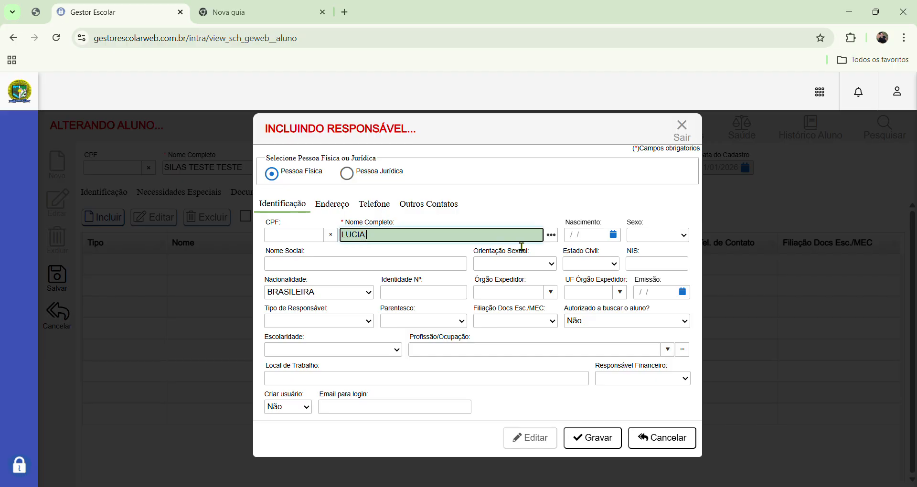
left_click(684, 235)
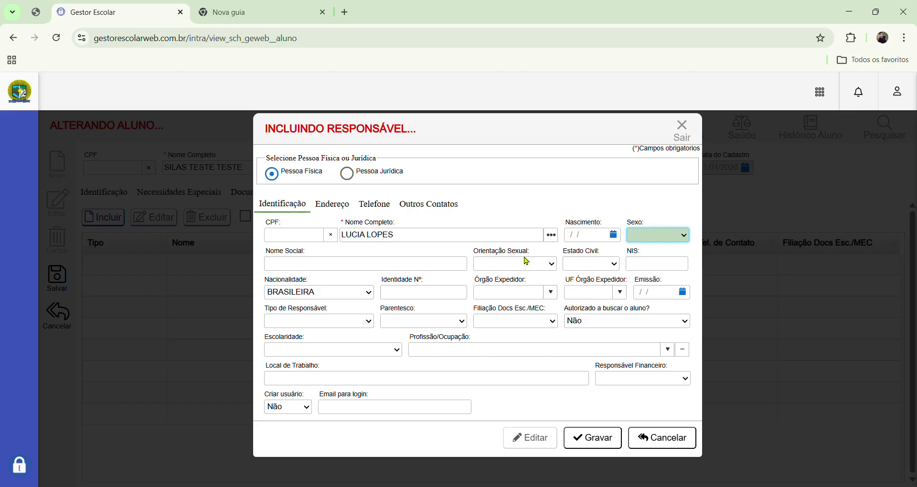
key("f")
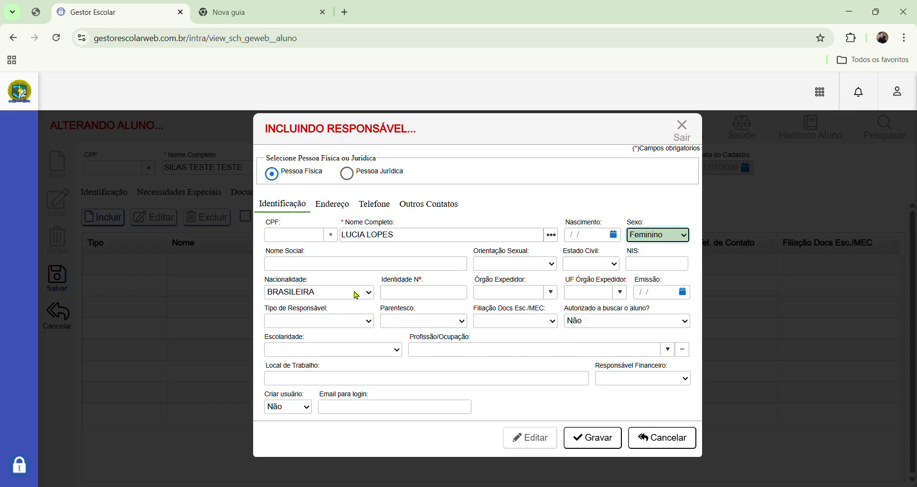
- Set Parentesco to Mãe Biológica and Filiação Docs to Filiação 1, then save and close the guardian
left_click(459, 325)
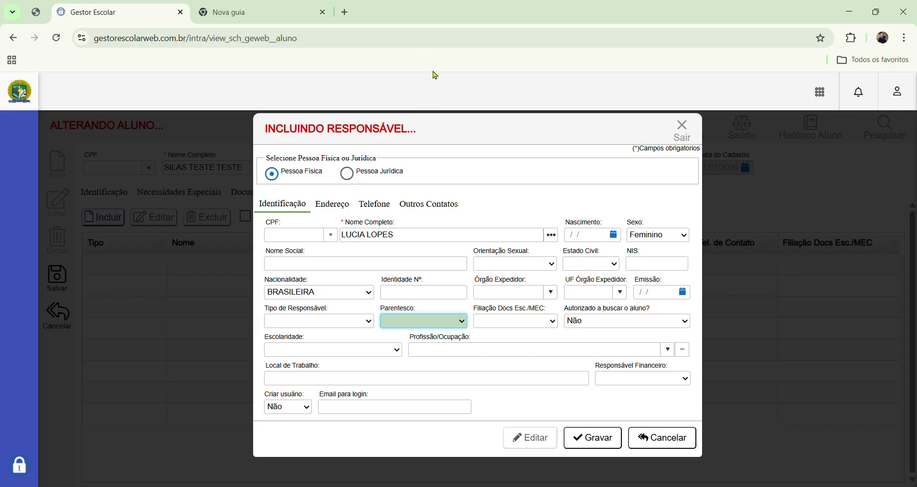
key("m")
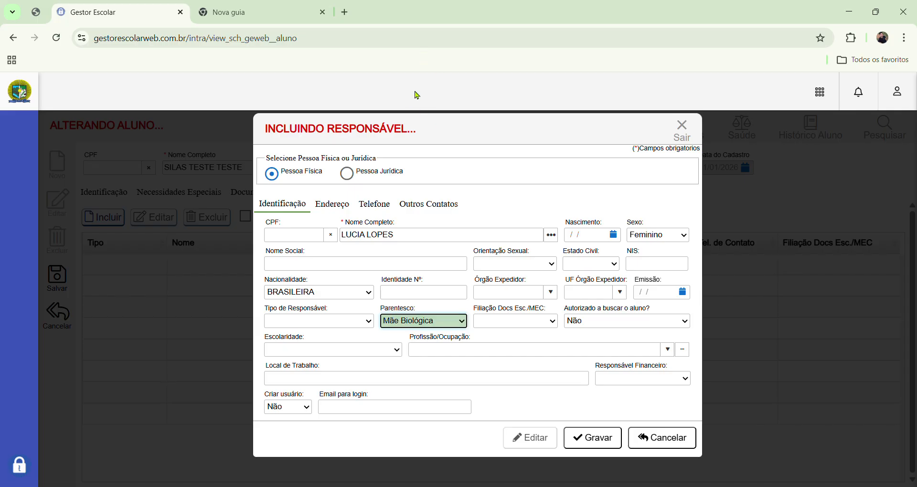
key("Tab")
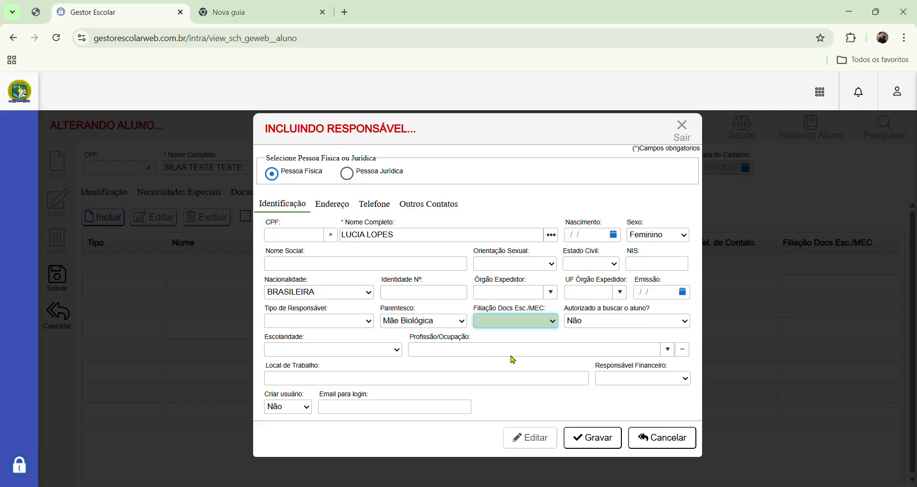
key("Down")
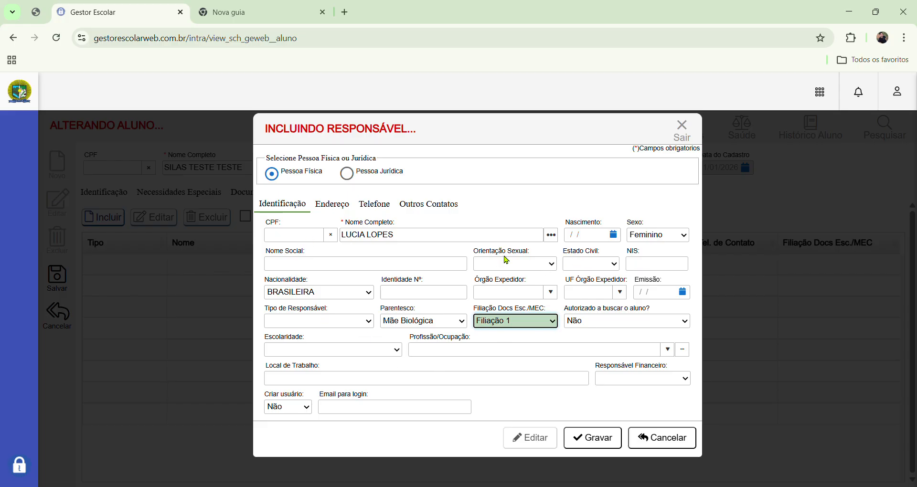
left_click_drag(347, 234, 389, 235)
left_click(386, 320)
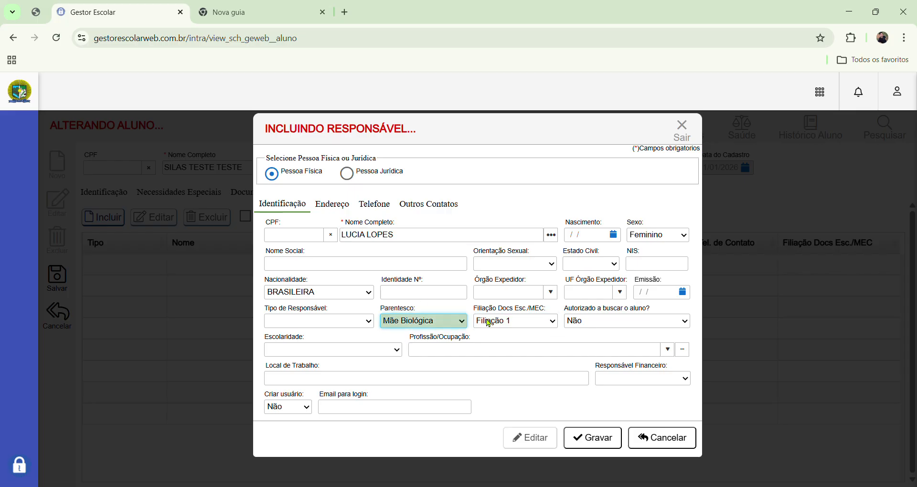
left_click(516, 321)
left_click(597, 438)
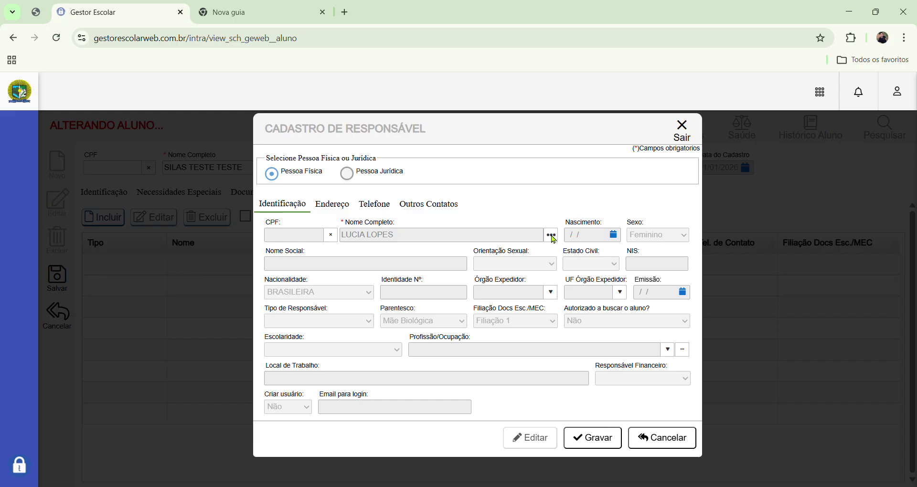
left_click(681, 133)
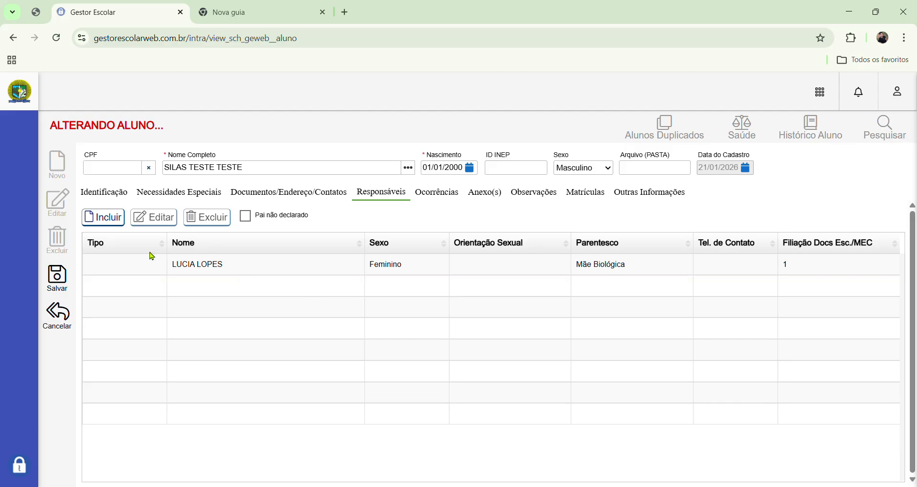
- Search Pesquisa de Pessoa by the father's first name and browse the matching people
left_click(115, 218)
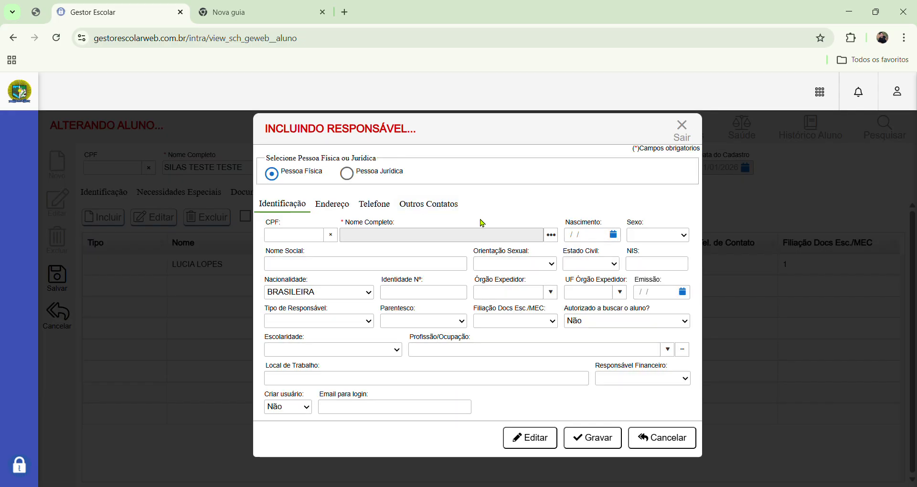
left_click(552, 235)
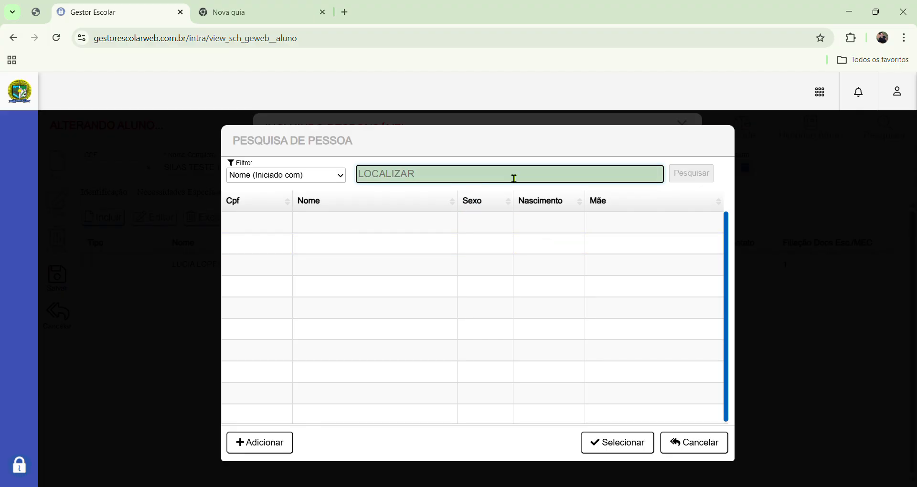
type("JOSE")
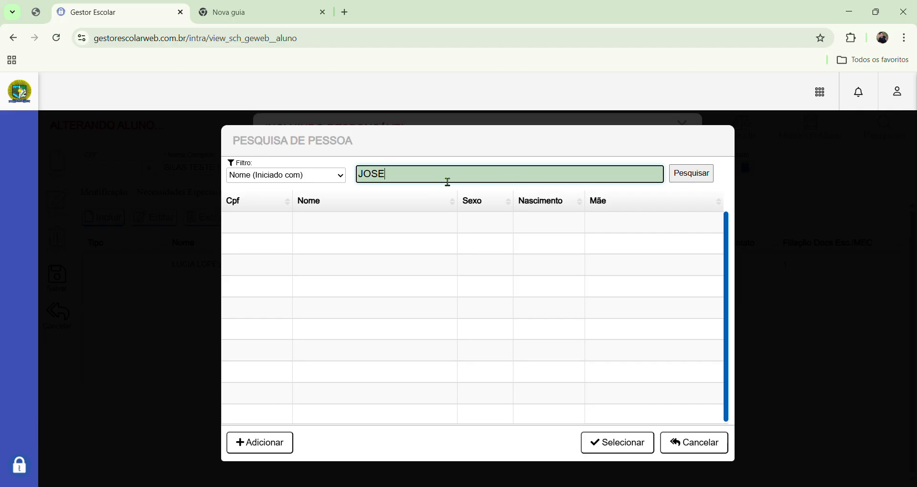
left_click(684, 181)
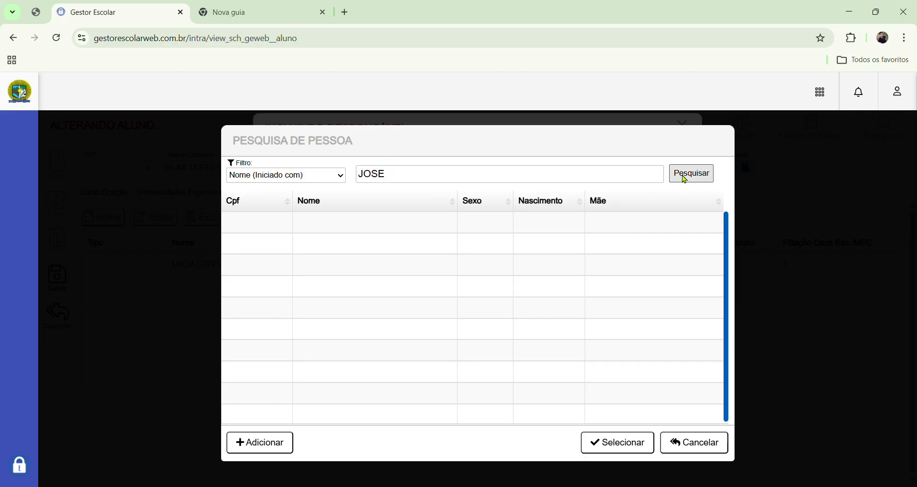
scroll(408, 311, "down", 5)
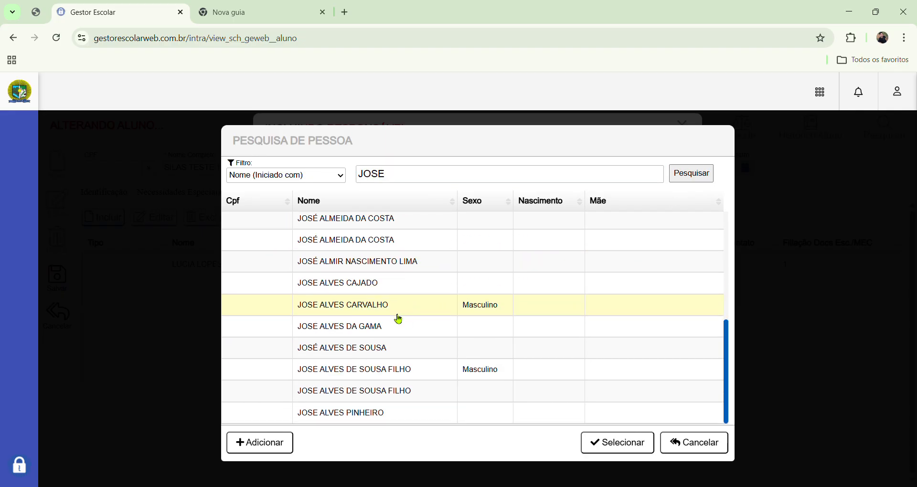
scroll(420, 296, "up", 4)
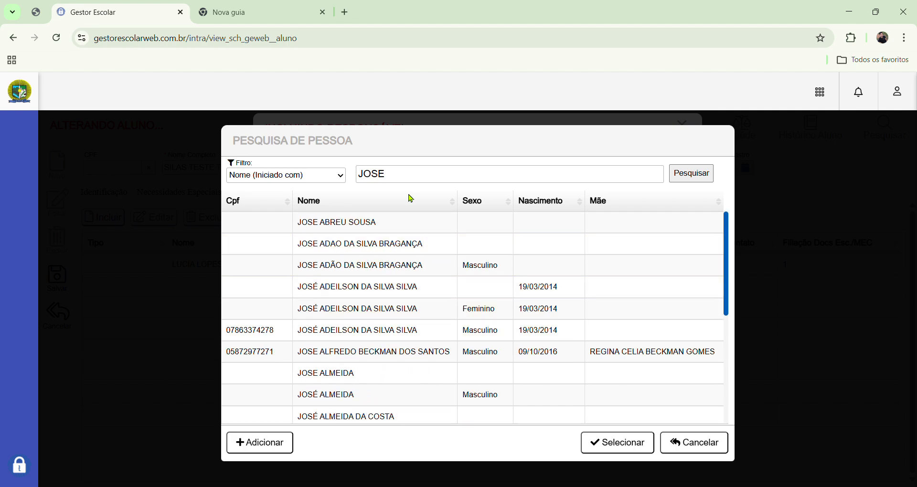
- Clear the search name and start a new Incluindo Responsável form instead
left_click(422, 174)
type("DETE")
key("ctrl+a")
key("BackSpace")
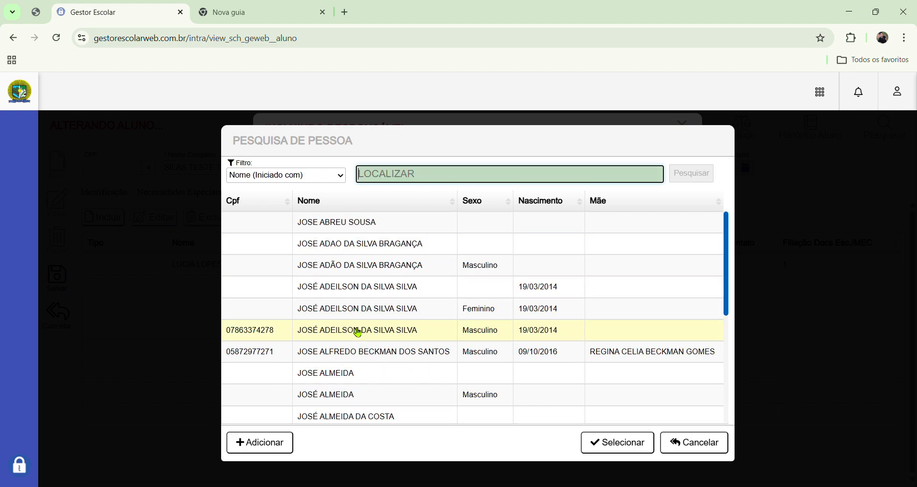
left_click(271, 446)
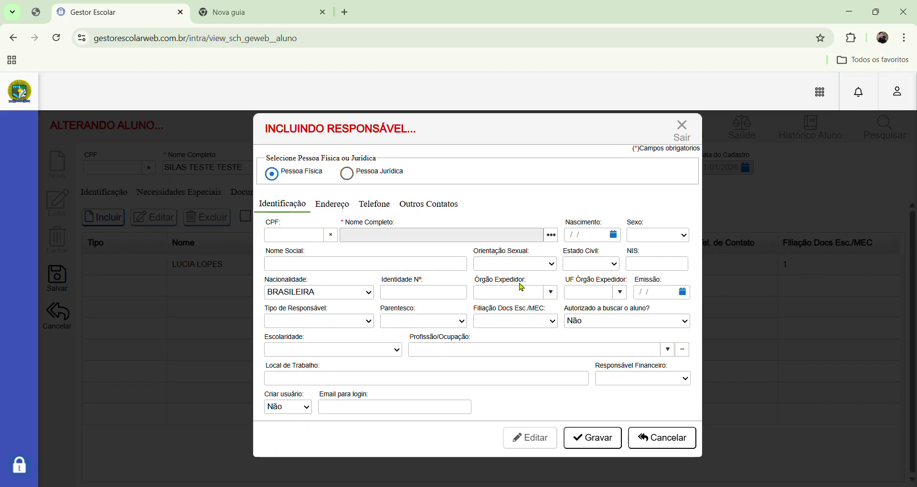
- Save the father's full name as Masculino, Pai Biológico, Filiação 2, then close the record
left_click(515, 236)
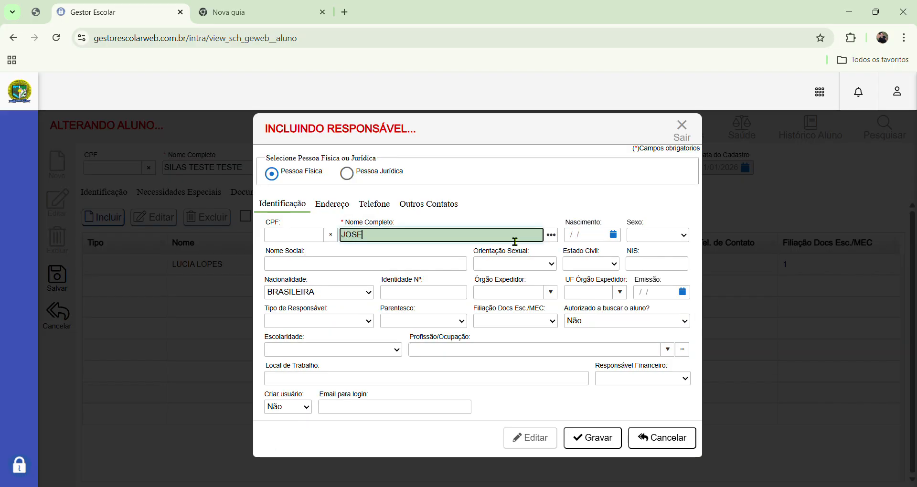
left_click(660, 236)
left_click(434, 320)
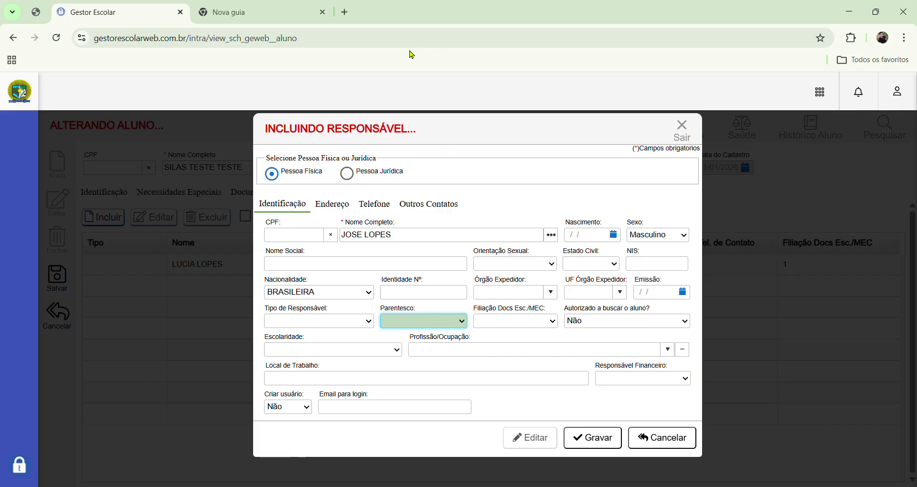
key("Down")
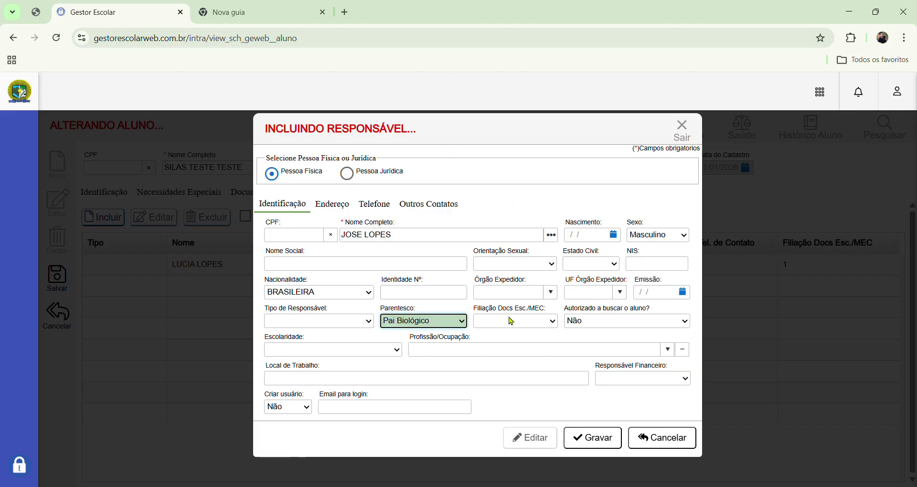
left_click(510, 321)
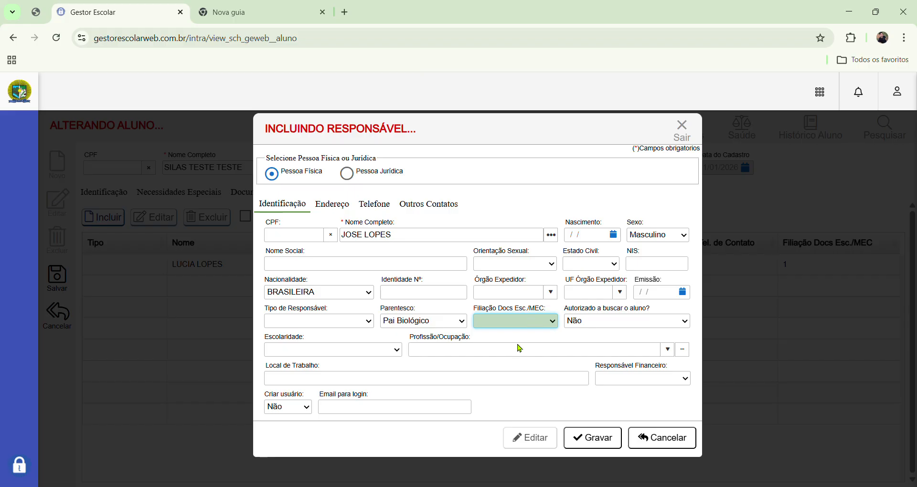
key("Down")
key("Down")
left_click(592, 438)
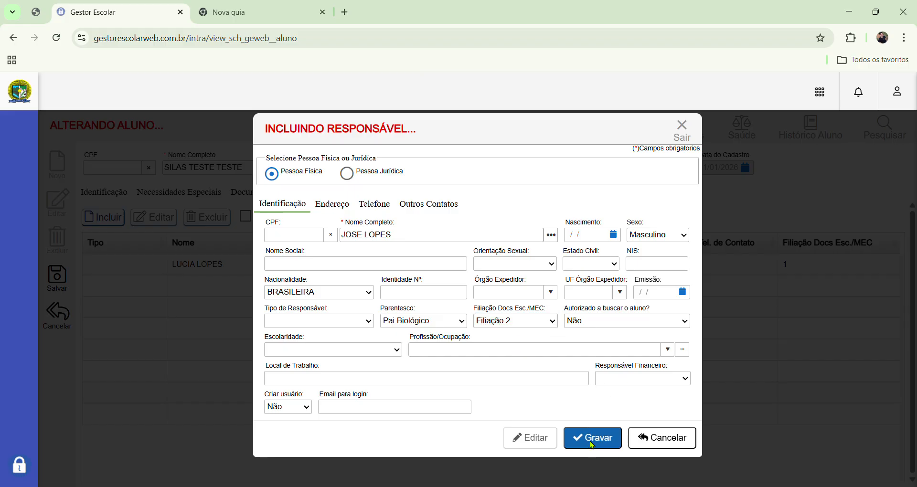
left_click(680, 130)
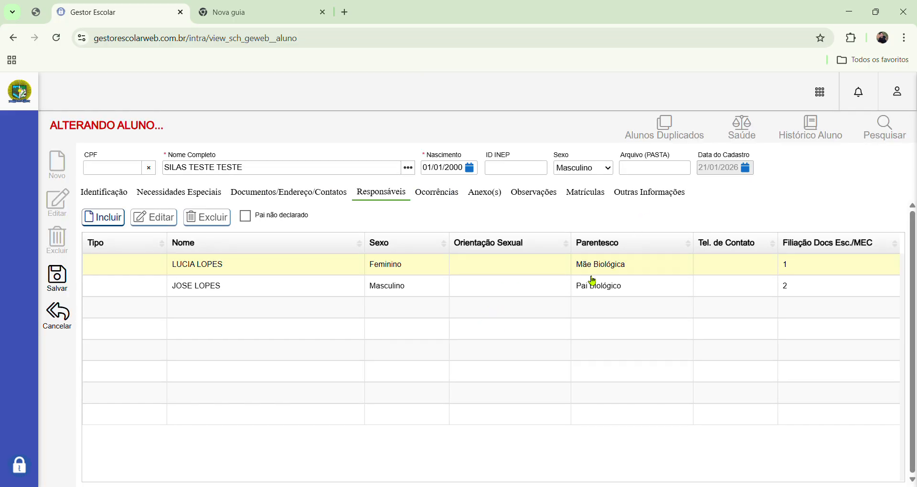
- Edit the Mãe Biológica entry so Tipo de Responsável is Filiação (Pai/Mãe), and save it
left_click(633, 268)
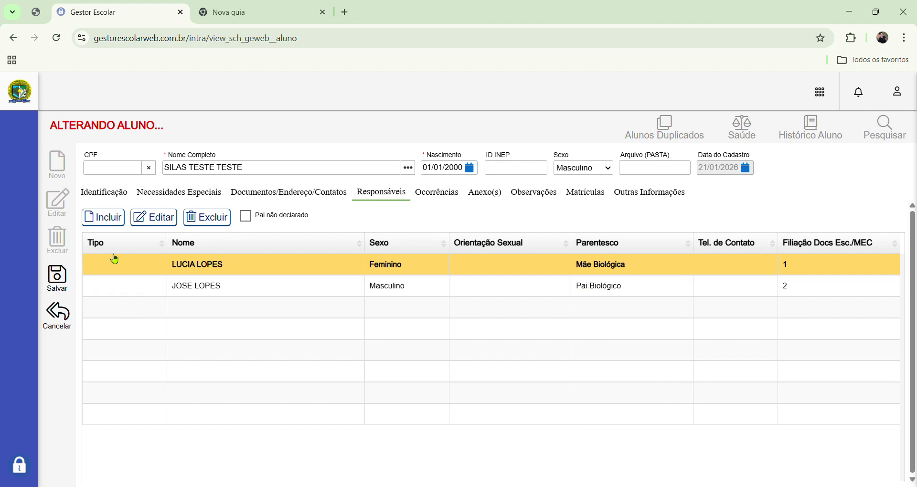
left_click(154, 221)
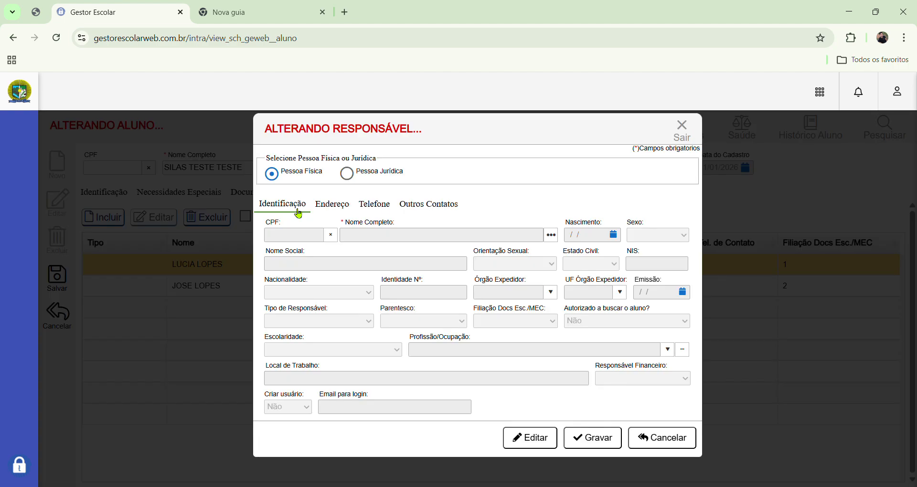
left_click(365, 321)
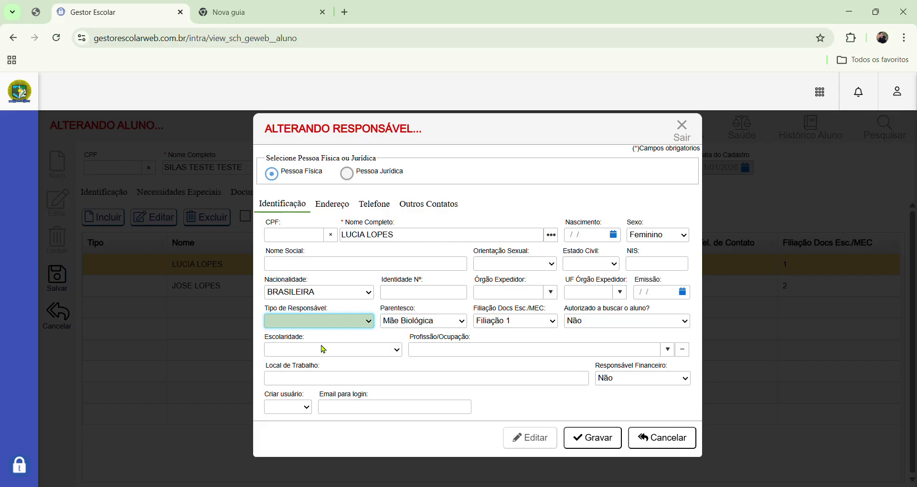
key("Down")
left_click(573, 430)
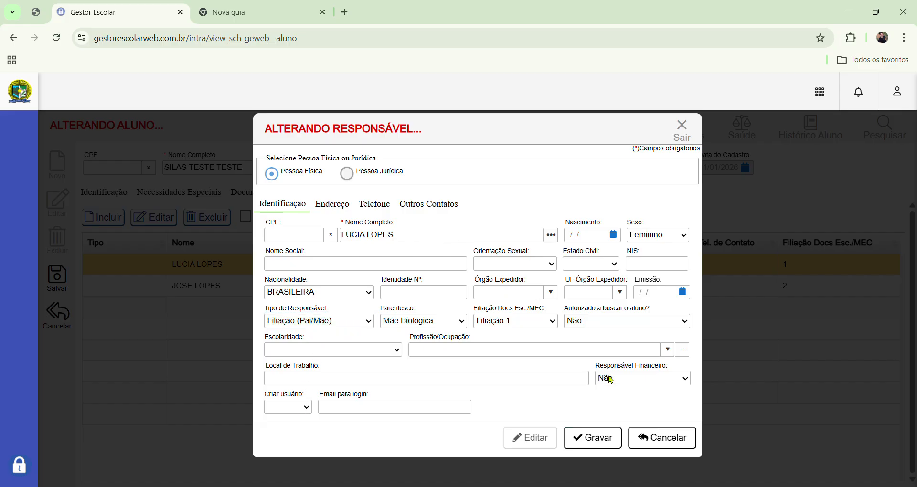
left_click(684, 138)
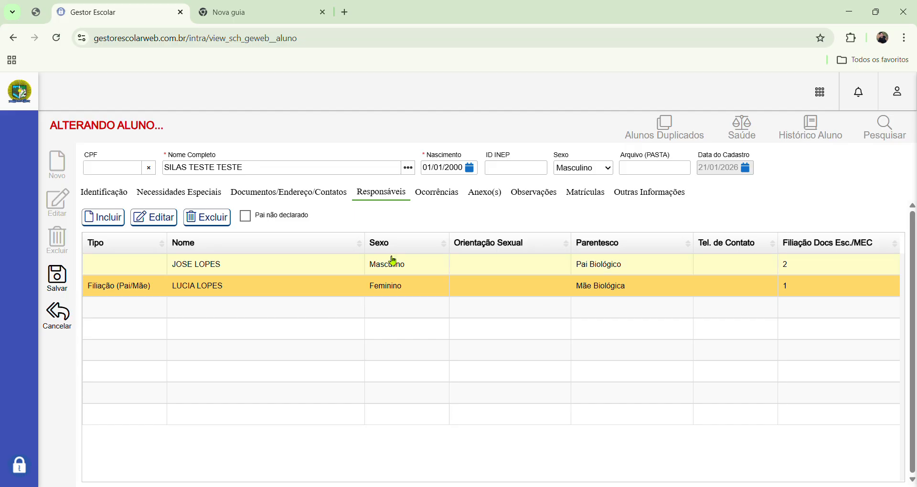
- Save the student record, then review its Documentos, Necessidades Especiais, Responsáveis and Identificação tabs
left_click(57, 278)
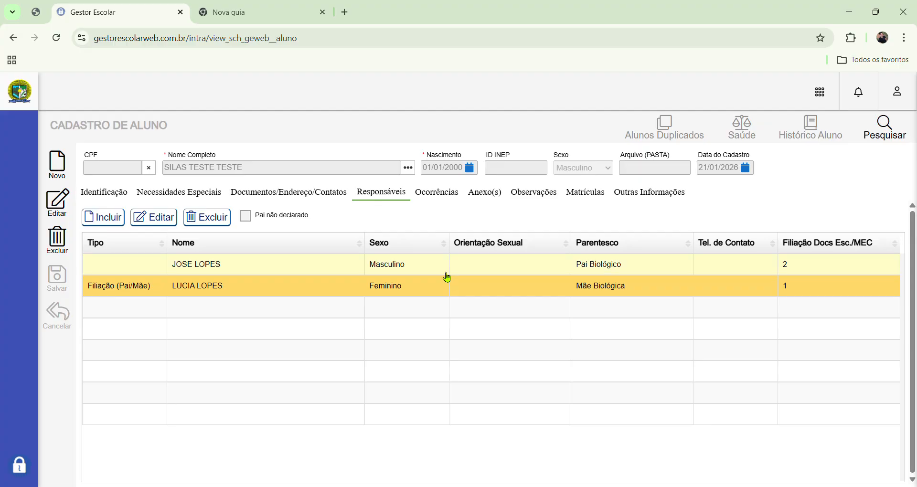
left_click(309, 196)
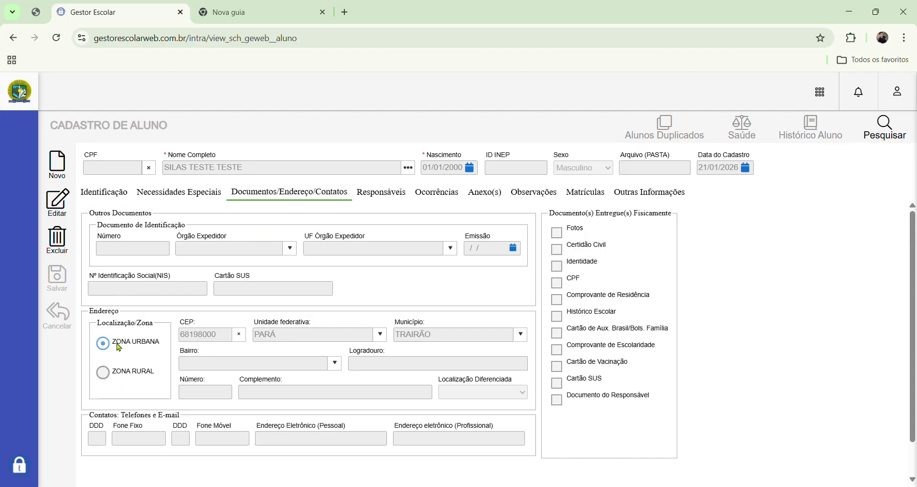
left_click(180, 192)
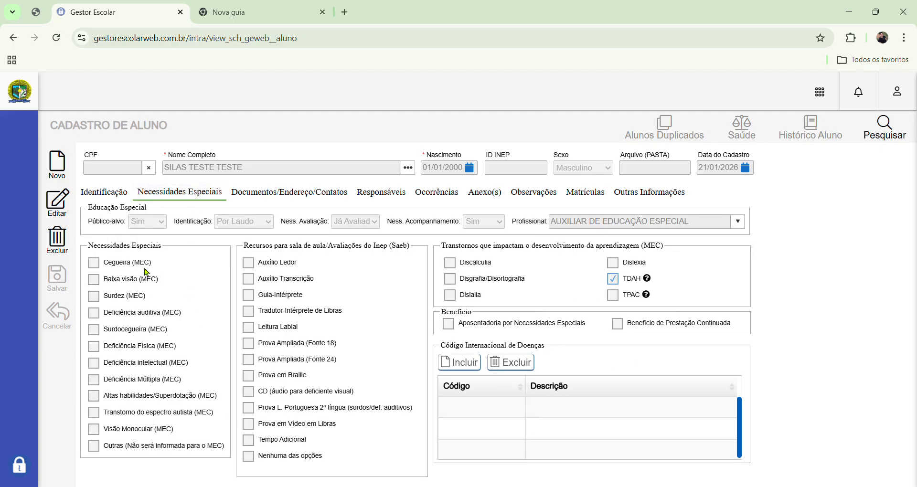
left_click(110, 195)
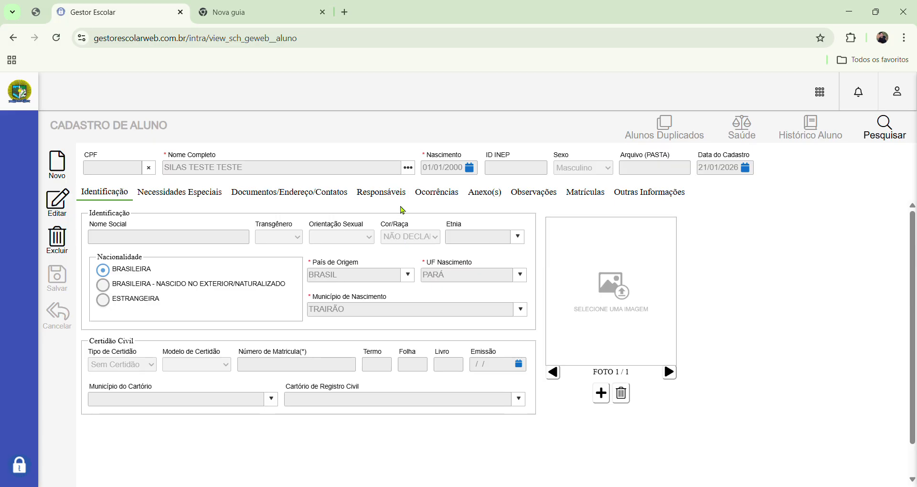
left_click(398, 200)
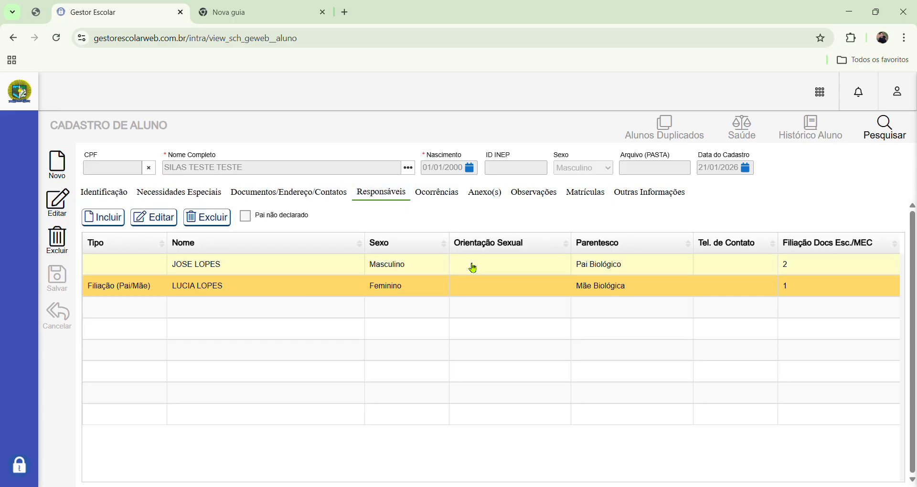
left_click(107, 195)
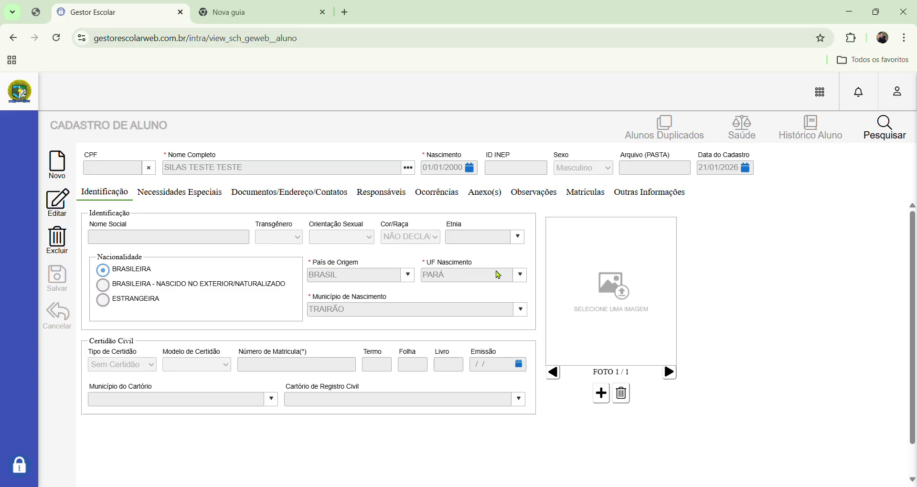